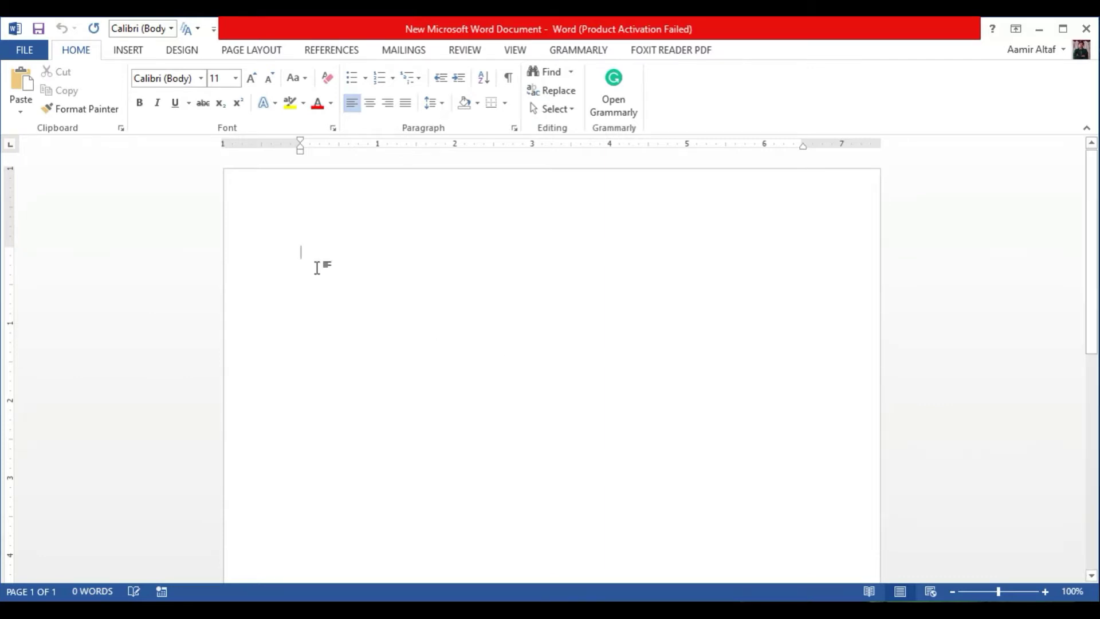
Step: Open the File backstage and briefly view, then dismiss, the Check for Issues options
{"action": "left_click", "coordinate": [26, 53]}
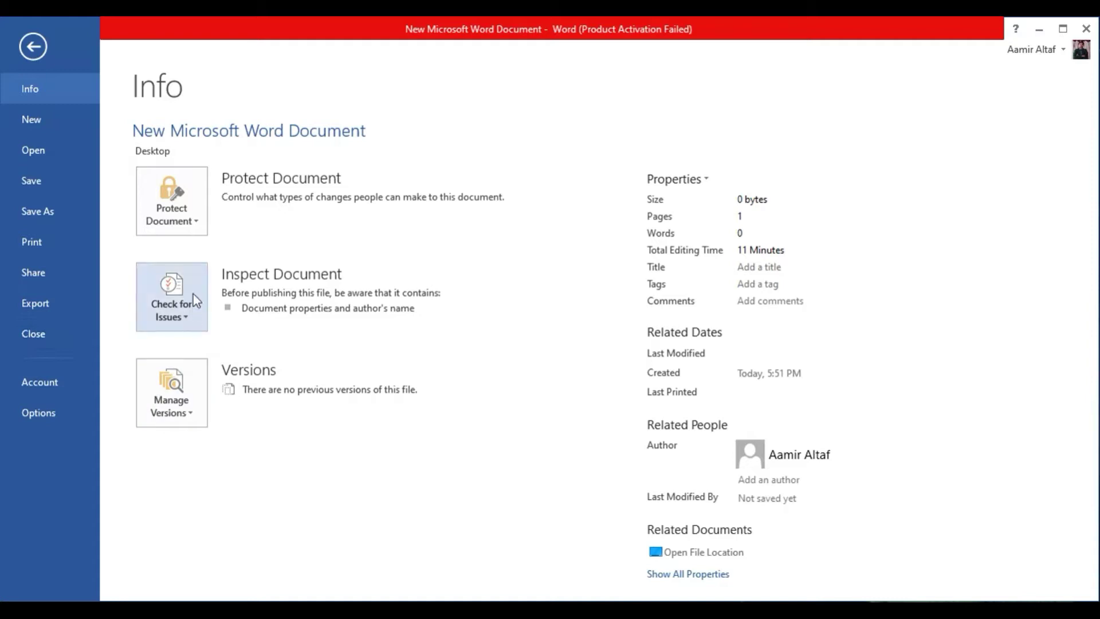
{"action": "left_click", "coordinate": [189, 319]}
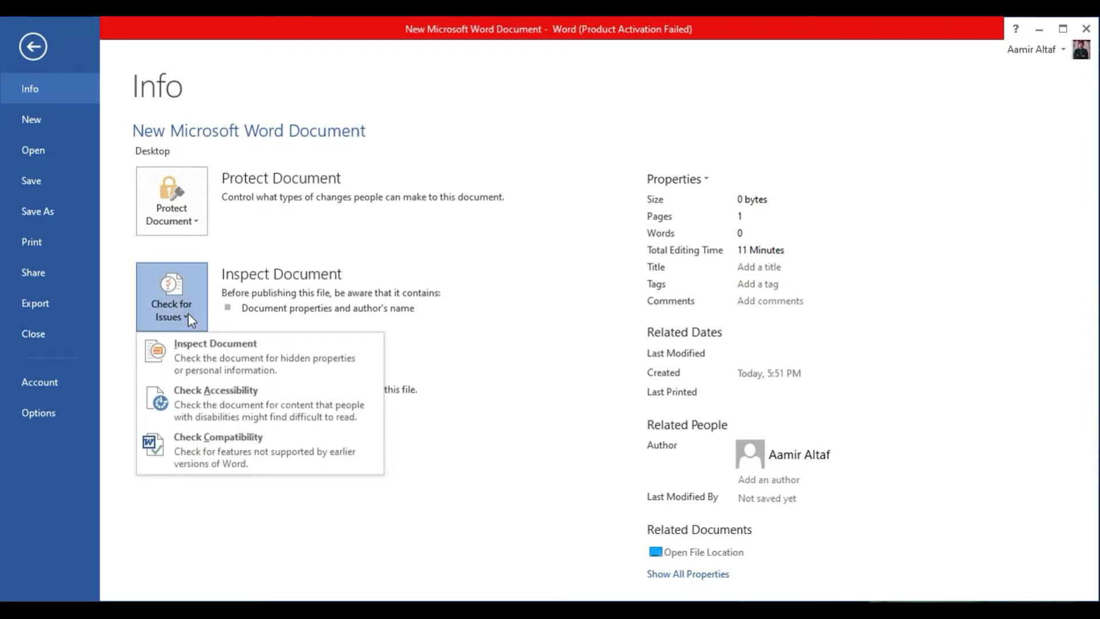
{"action": "left_click", "coordinate": [504, 455]}
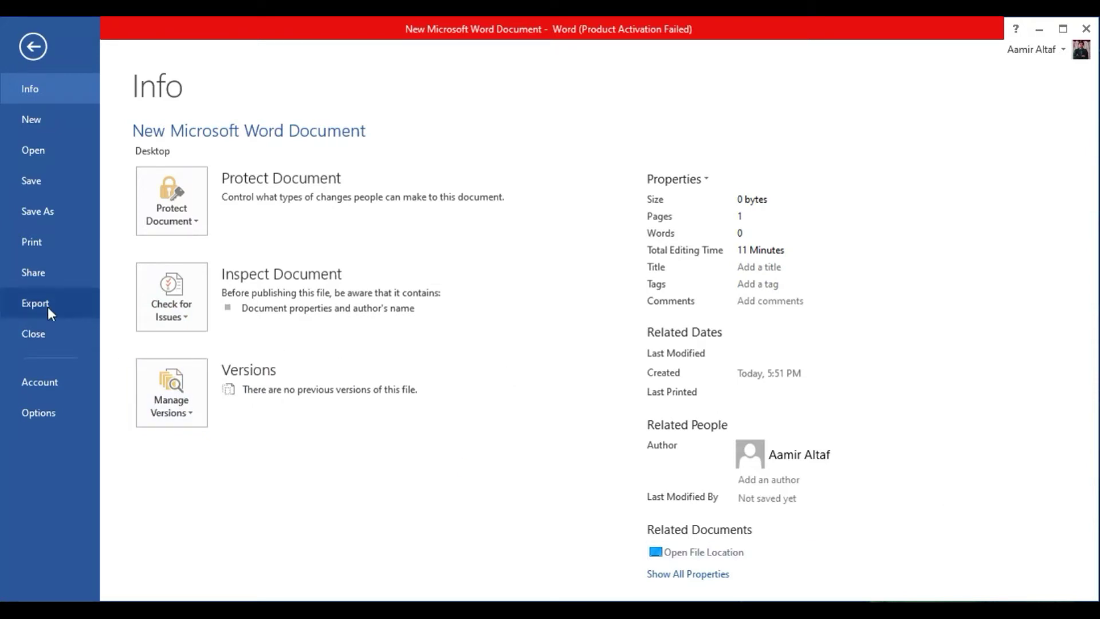
{"action": "left_click", "coordinate": [33, 149]}
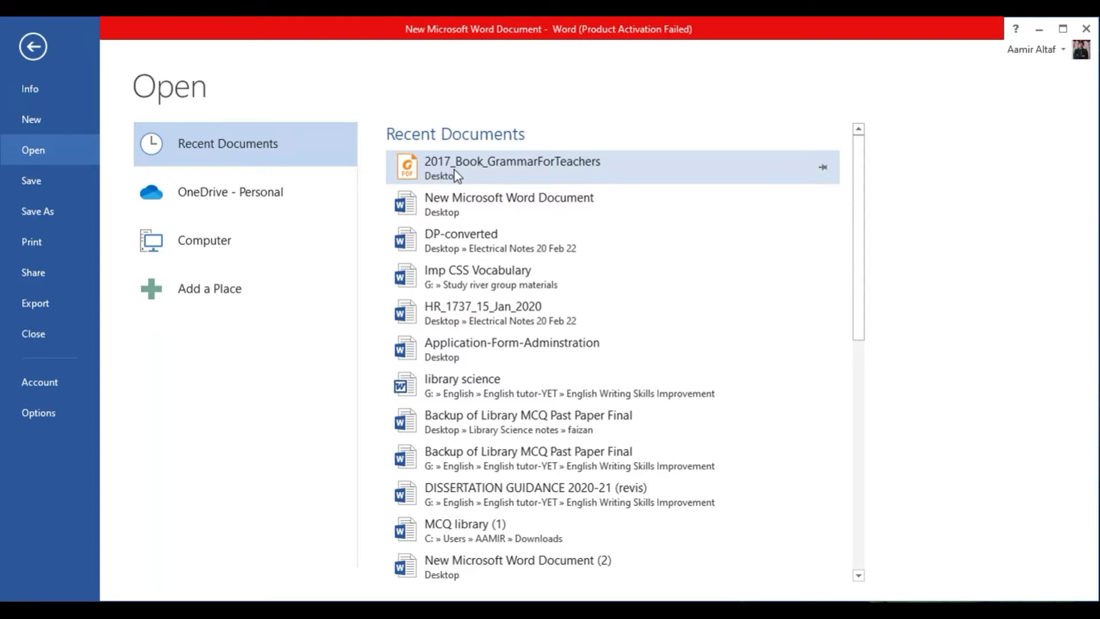
Step: Select 2017_Book_GrammarForTeachers from Recent Documents to bring up the PDF conversion notice
{"action": "left_click", "coordinate": [455, 170]}
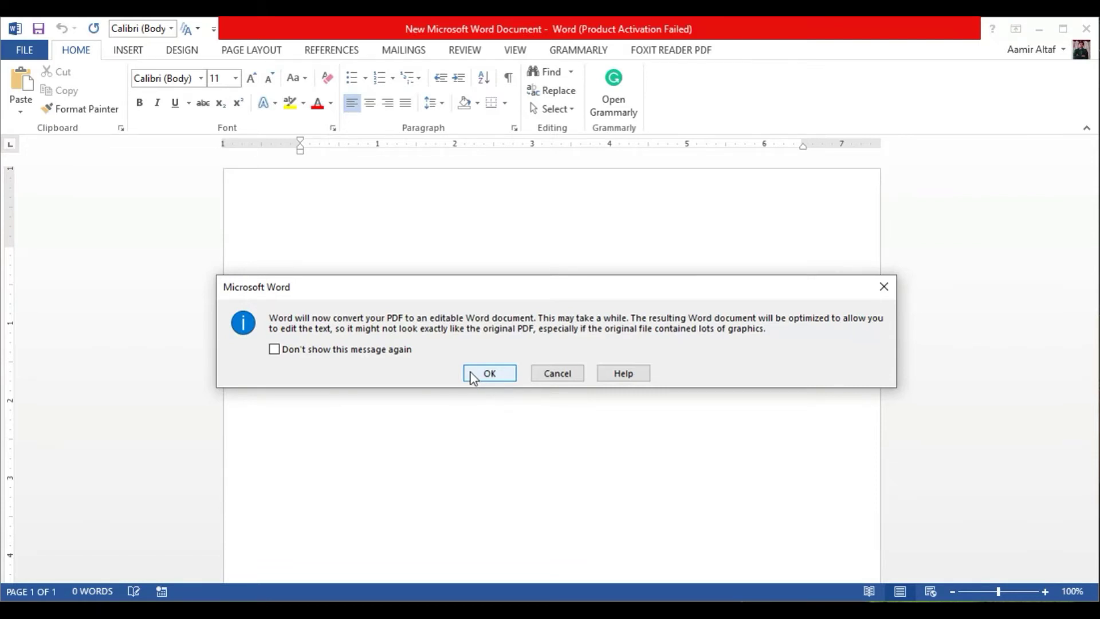
Step: Confirm the conversion so the PDF opens as an editable 'Springer Texts in Education' document
{"action": "left_click", "coordinate": [471, 373]}
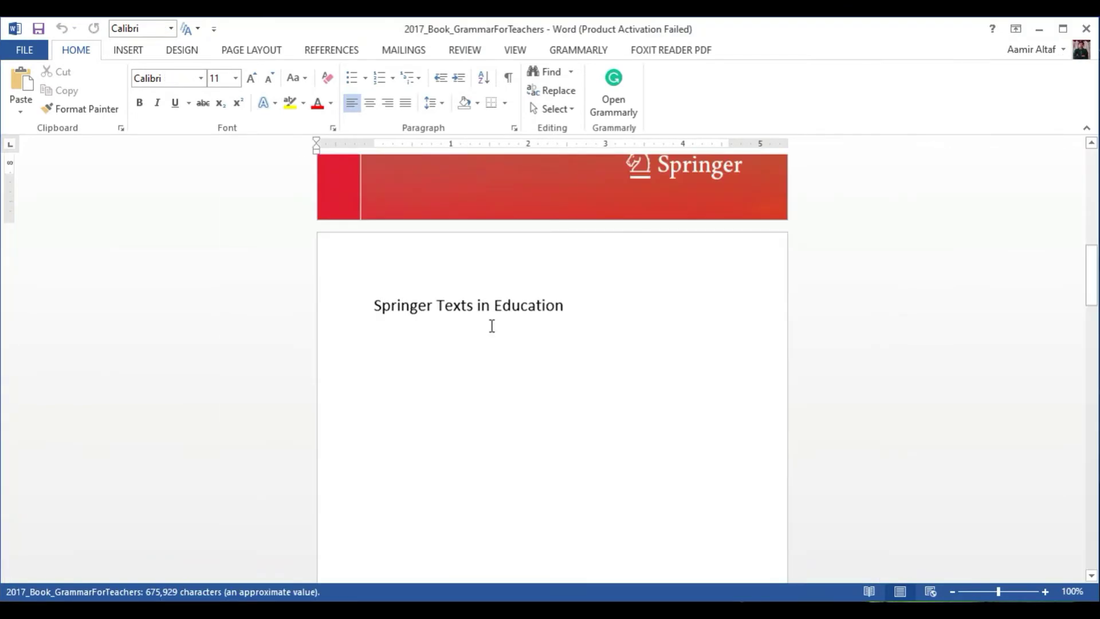
Step: Scroll from the cover through the preface and acknowledgments to contents sections 6–6.4
{"action": "scroll", "coordinate": [492, 326], "scroll_direction": "up", "scroll_amount": 10}
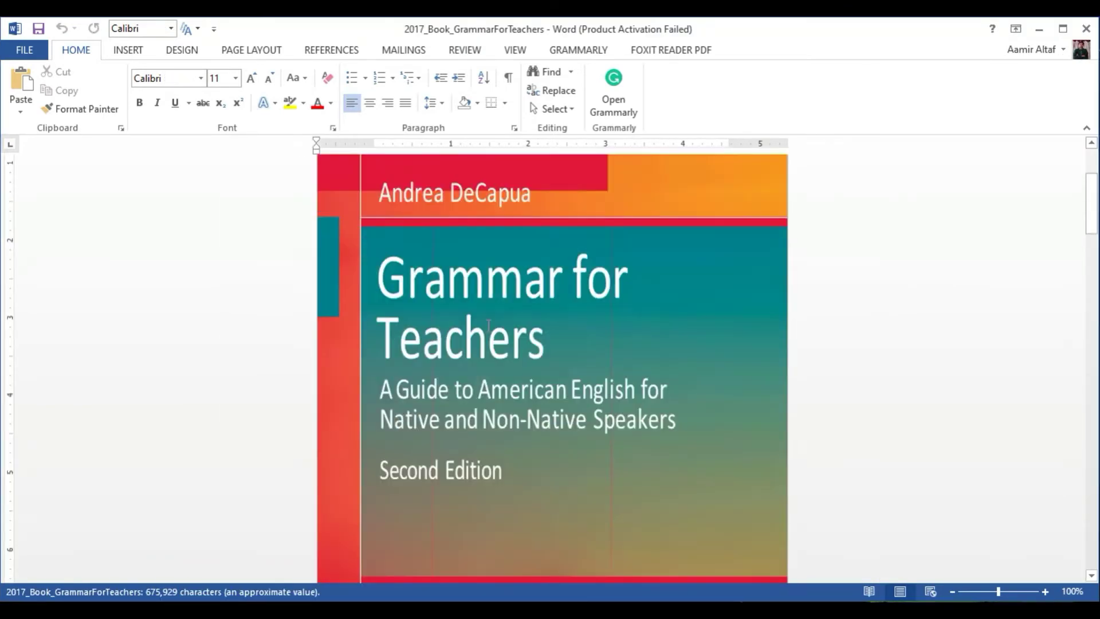
{"action": "scroll", "coordinate": [489, 325], "scroll_direction": "up", "scroll_amount": 3}
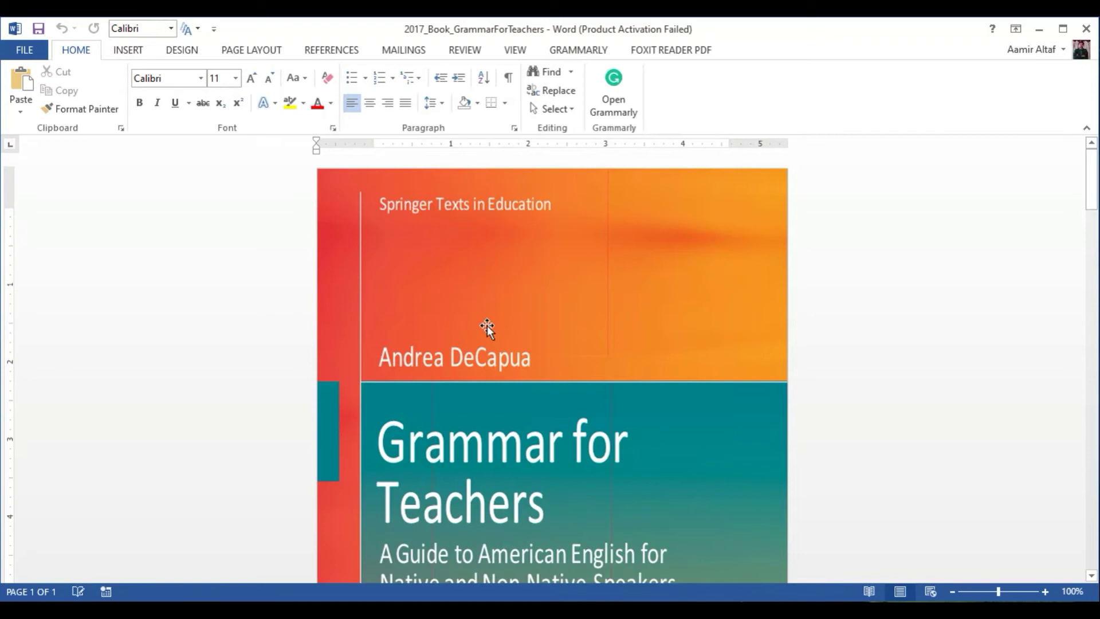
{"action": "scroll", "coordinate": [487, 326], "scroll_direction": "down", "scroll_amount": 1}
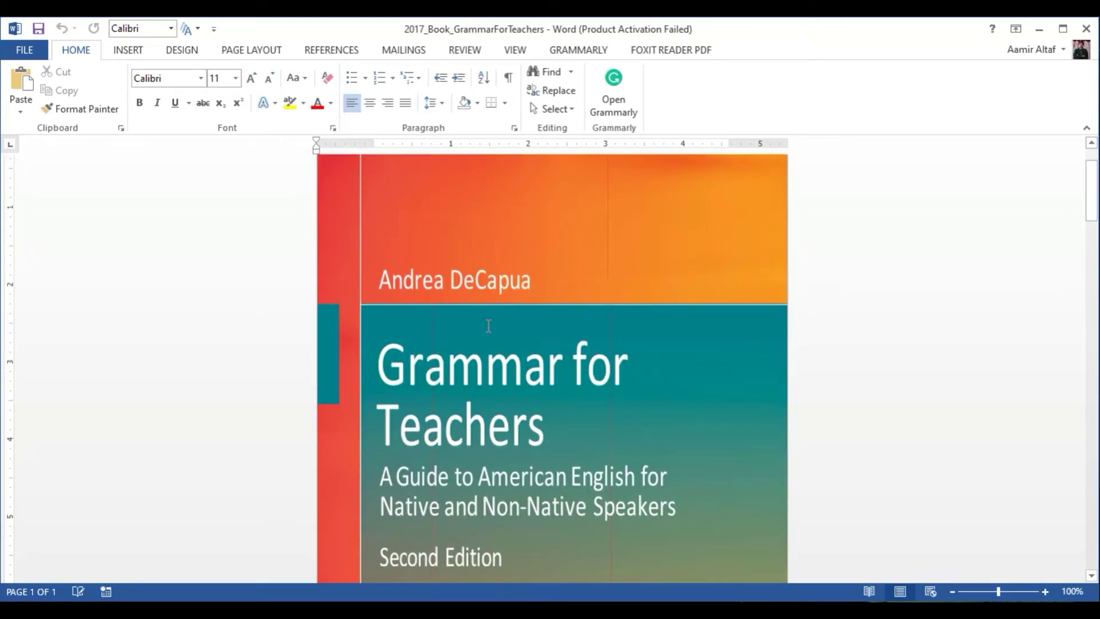
{"action": "scroll", "coordinate": [488, 325], "scroll_direction": "down", "scroll_amount": 2}
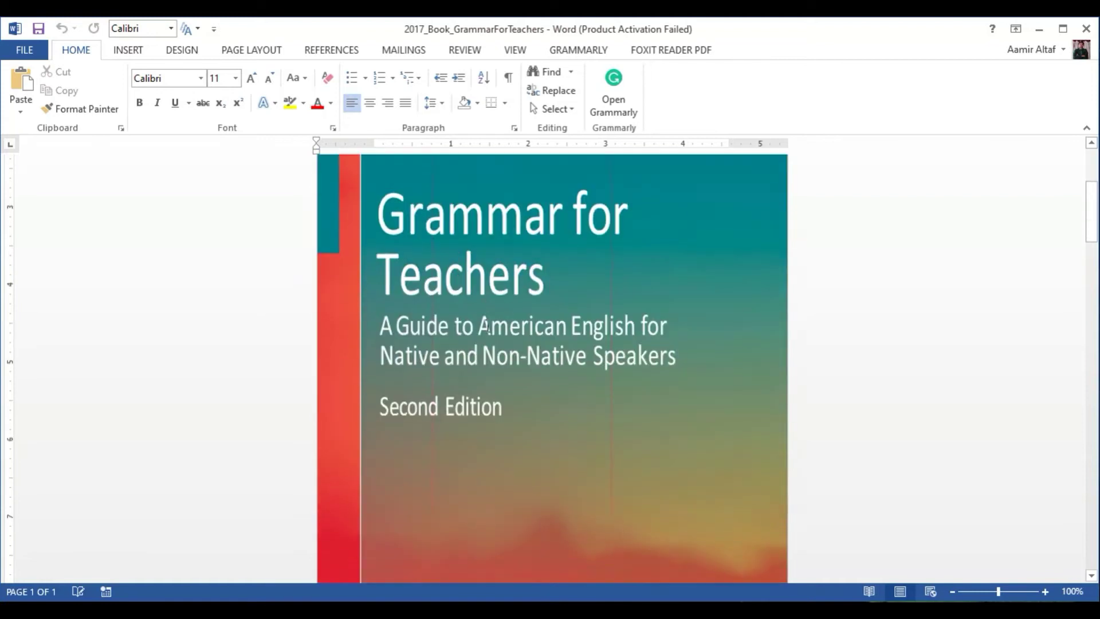
{"action": "scroll", "coordinate": [485, 324], "scroll_direction": "down", "scroll_amount": 2}
{"action": "scroll", "coordinate": [485, 324], "scroll_direction": "down", "scroll_amount": 5}
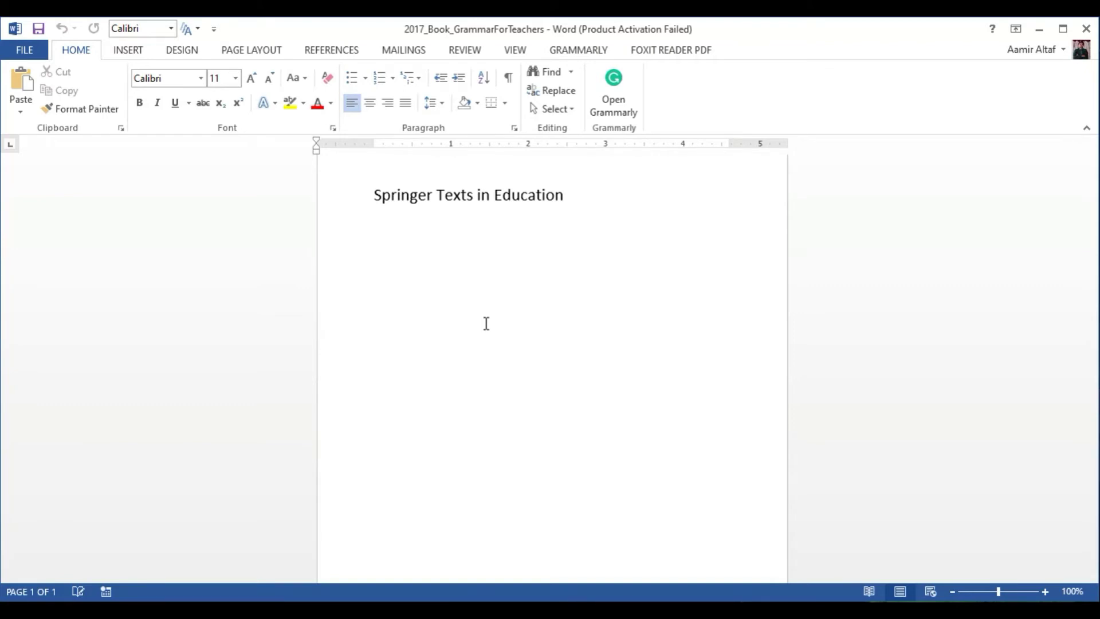
{"action": "scroll", "coordinate": [487, 323], "scroll_direction": "up", "scroll_amount": 15}
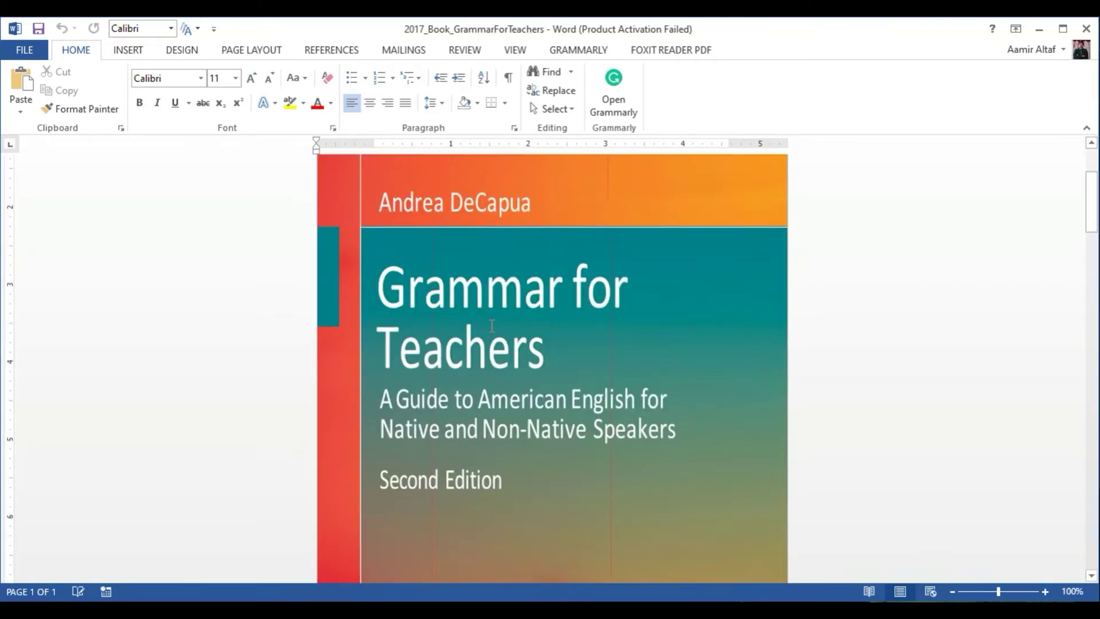
{"action": "scroll", "coordinate": [491, 325], "scroll_direction": "down", "scroll_amount": 15}
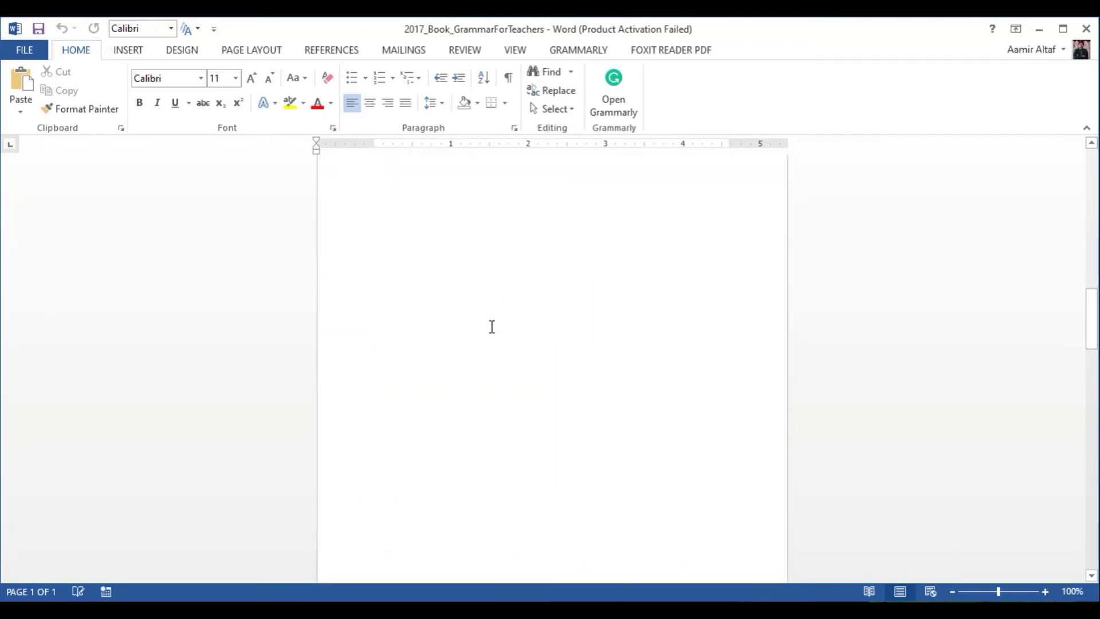
{"action": "scroll", "coordinate": [492, 327], "scroll_direction": "down", "scroll_amount": 10}
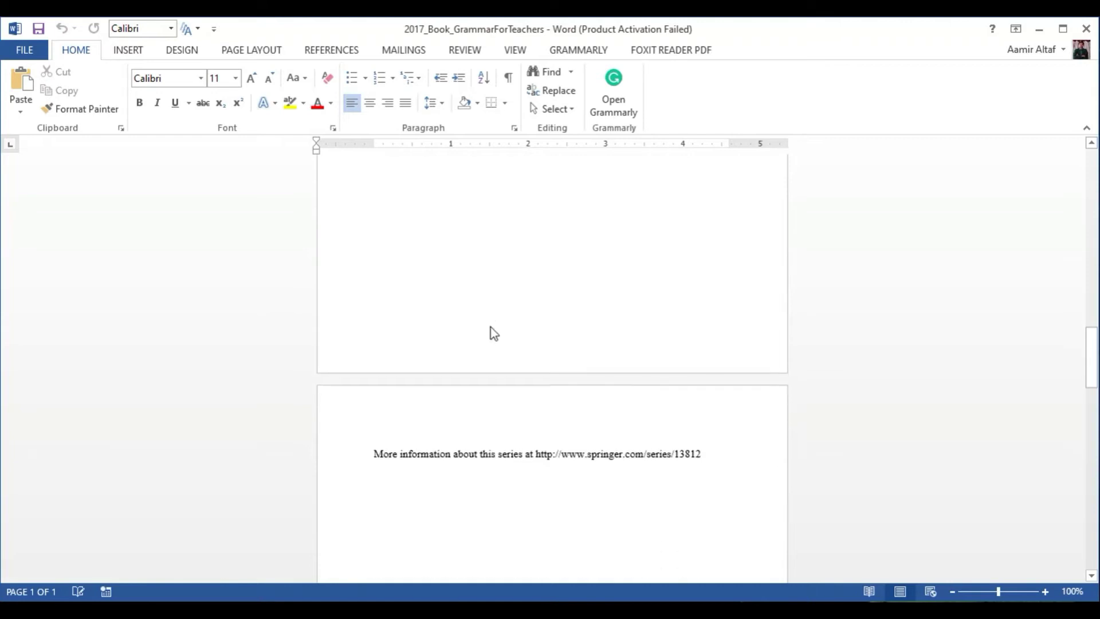
{"action": "scroll", "coordinate": [492, 326], "scroll_direction": "down", "scroll_amount": 15}
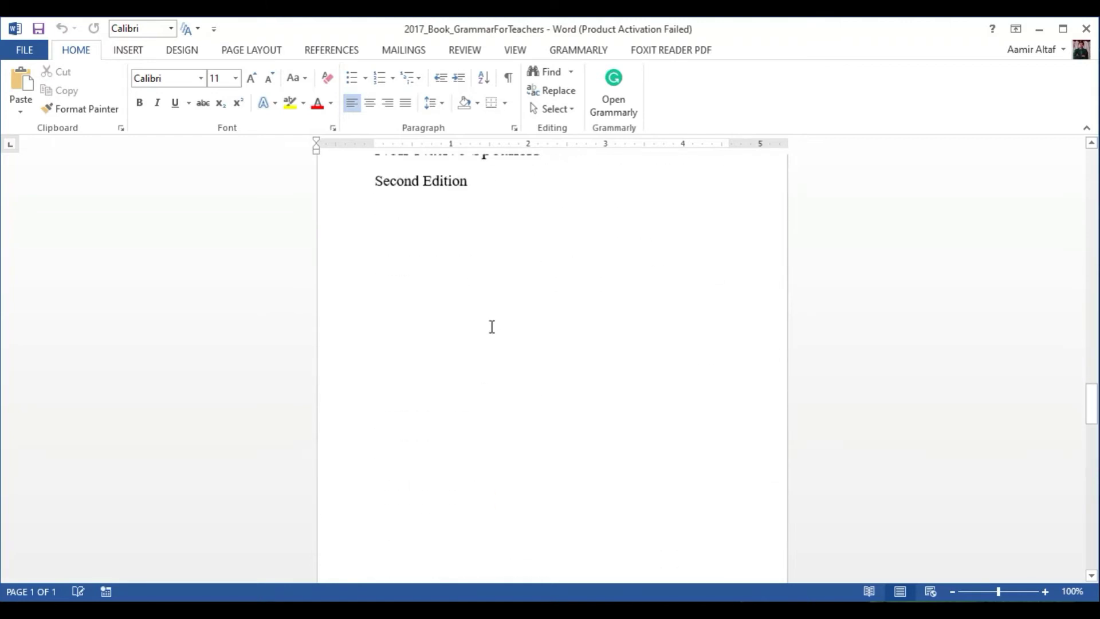
{"action": "scroll", "coordinate": [492, 327], "scroll_direction": "down", "scroll_amount": 15}
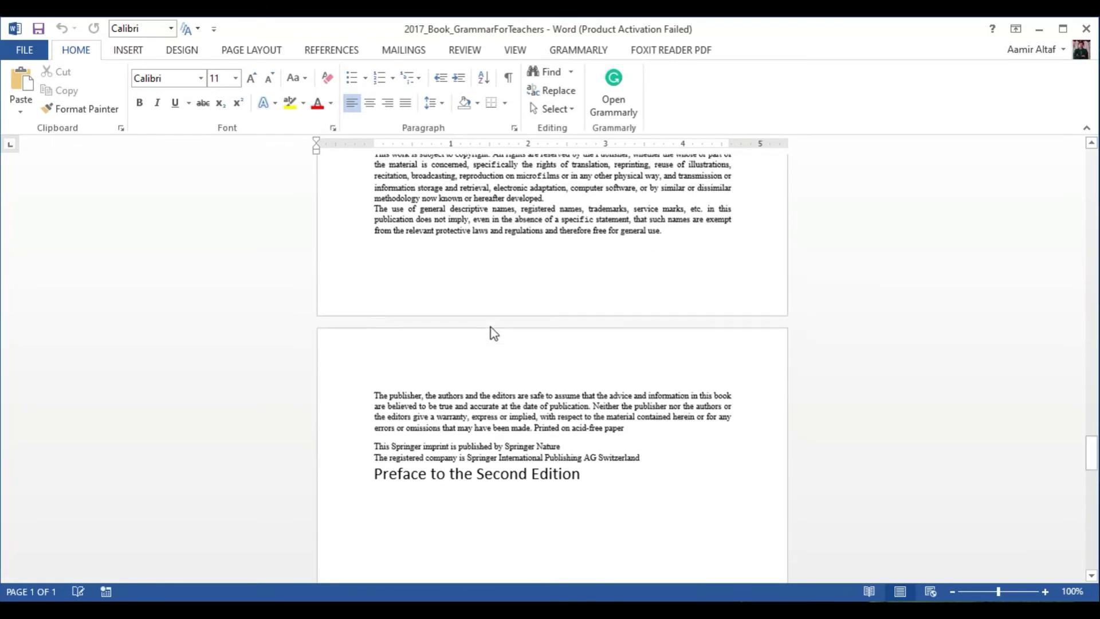
{"action": "scroll", "coordinate": [492, 327], "scroll_direction": "down", "scroll_amount": 15}
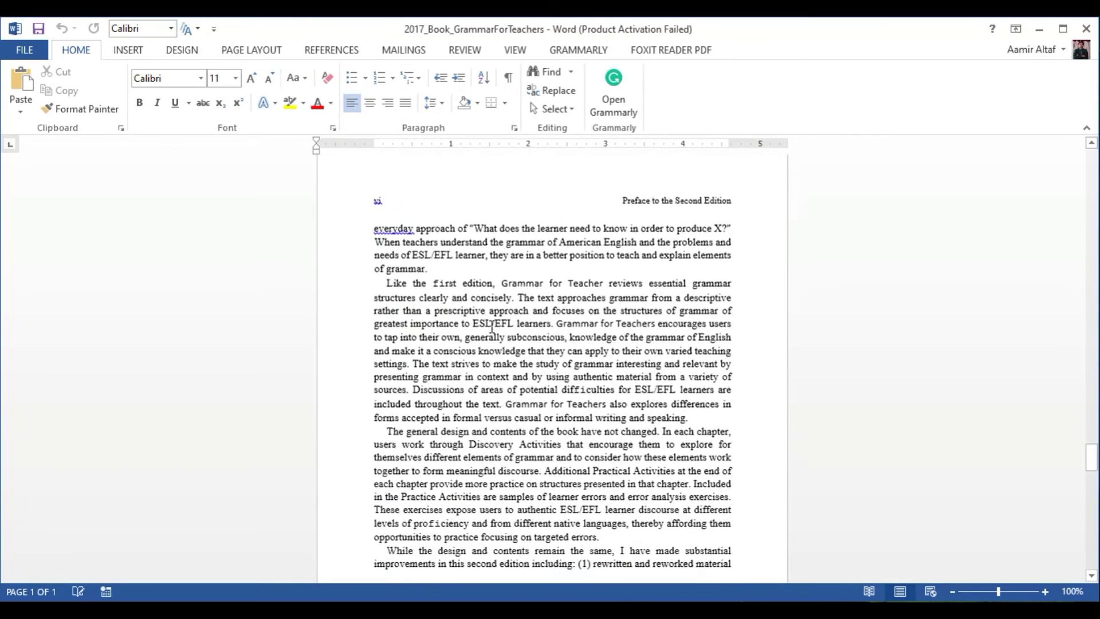
{"action": "scroll", "coordinate": [492, 327], "scroll_direction": "down", "scroll_amount": 15}
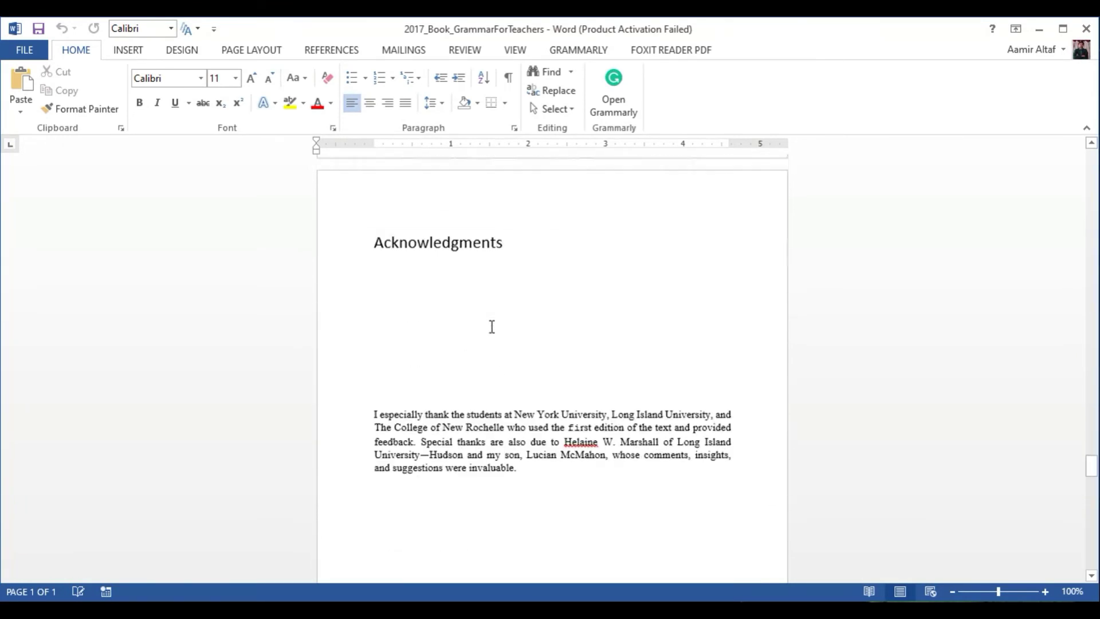
{"action": "scroll", "coordinate": [492, 327], "scroll_direction": "down", "scroll_amount": 15}
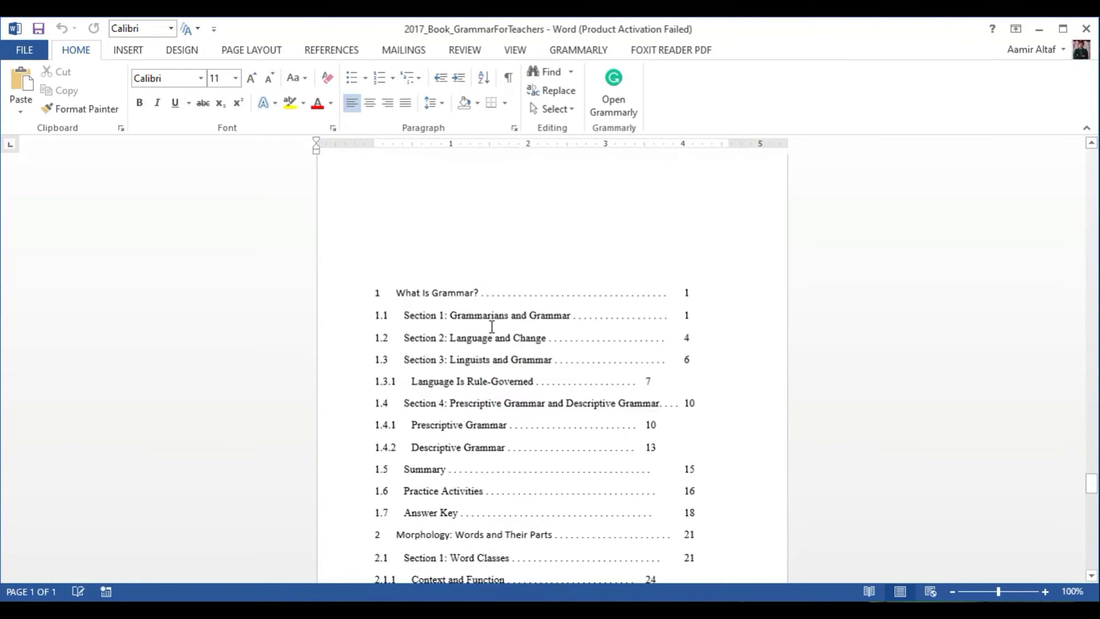
{"action": "scroll", "coordinate": [492, 327], "scroll_direction": "down", "scroll_amount": 15}
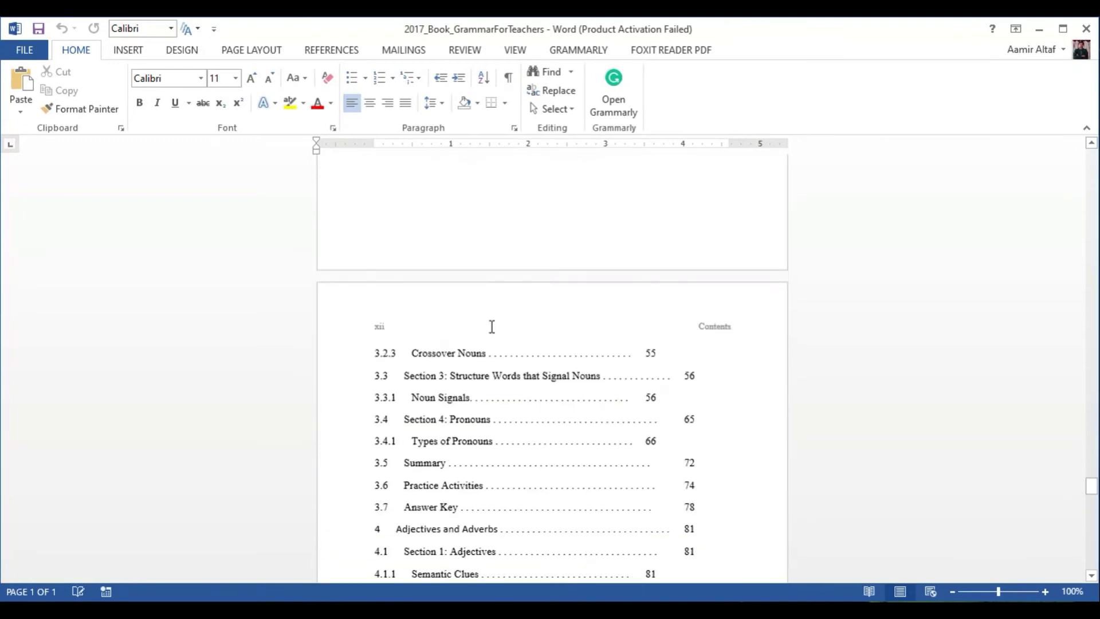
{"action": "scroll", "coordinate": [490, 326], "scroll_direction": "down", "scroll_amount": 5}
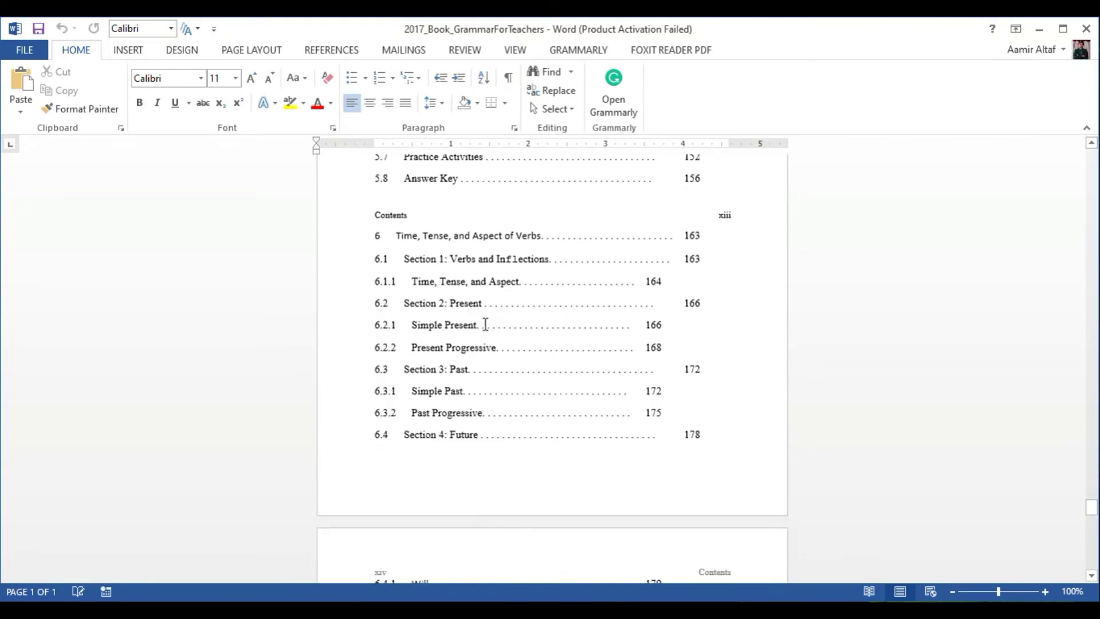
{"action": "left_click", "coordinate": [24, 52]}
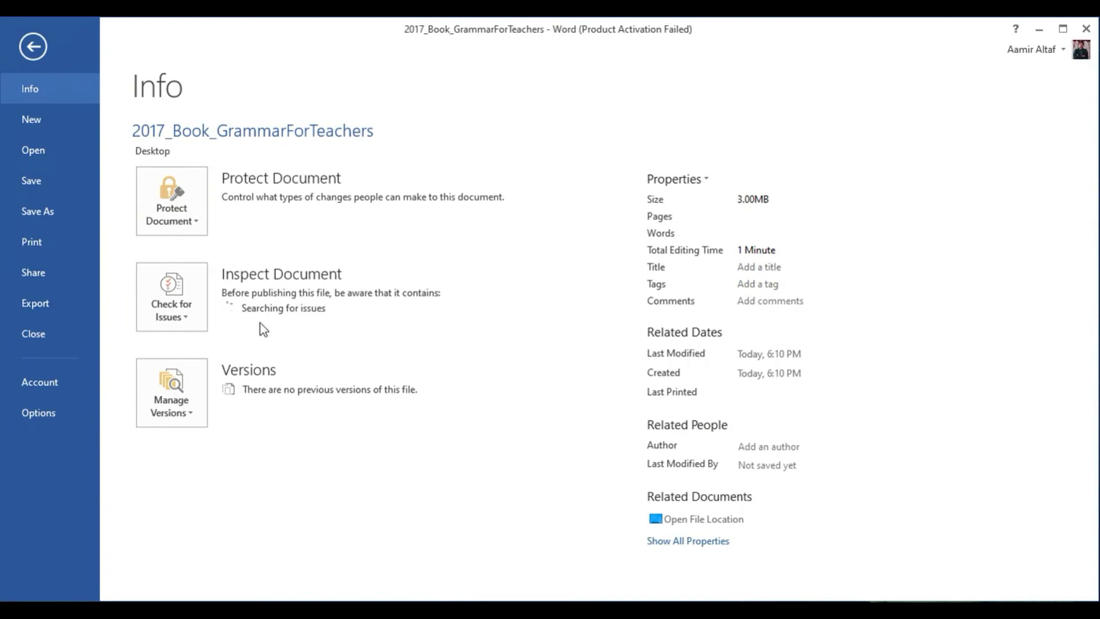
{"action": "left_click", "coordinate": [26, 155]}
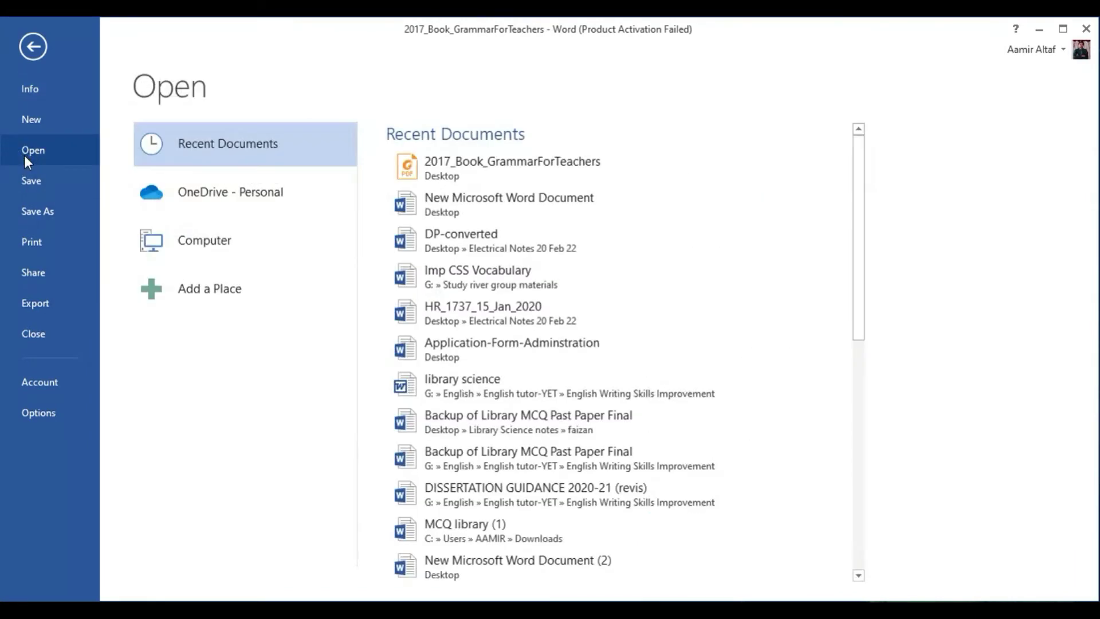
{"action": "left_click", "coordinate": [446, 179]}
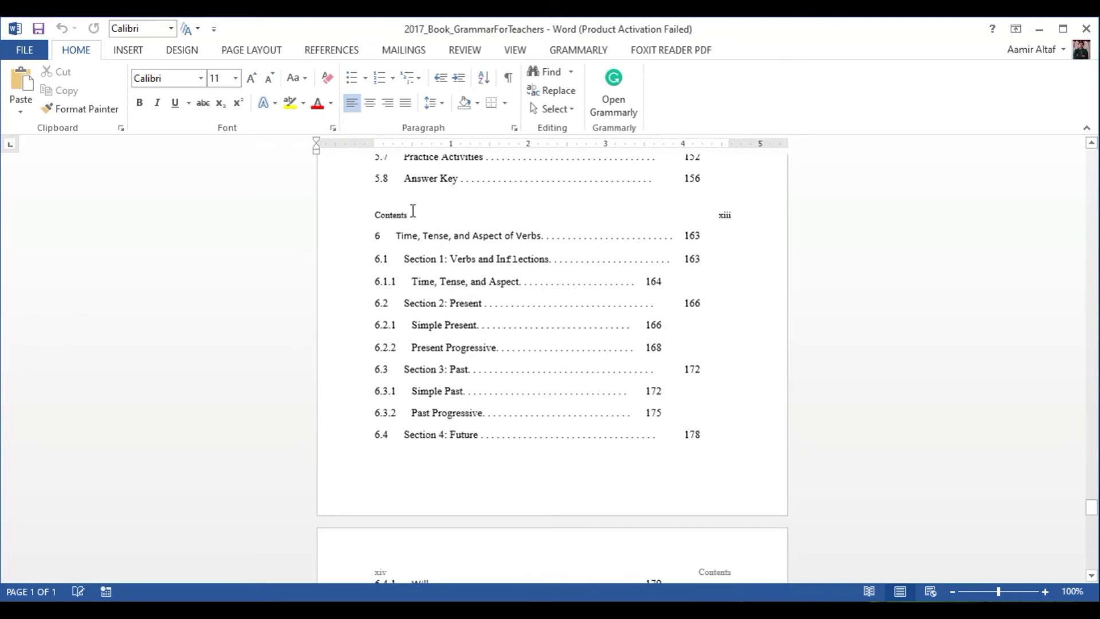
Step: Scroll down to contents page xvi, showing chapter 9 entries through section 9.3
{"action": "scroll", "coordinate": [413, 211], "scroll_direction": "down", "scroll_amount": 1}
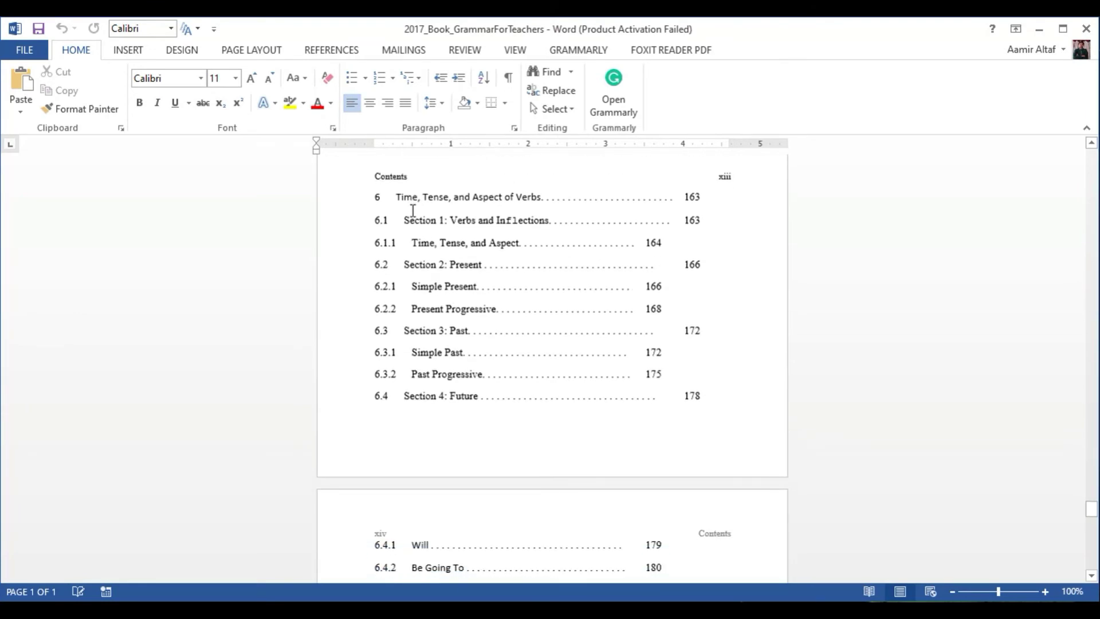
{"action": "scroll", "coordinate": [412, 211], "scroll_direction": "up", "scroll_amount": 3}
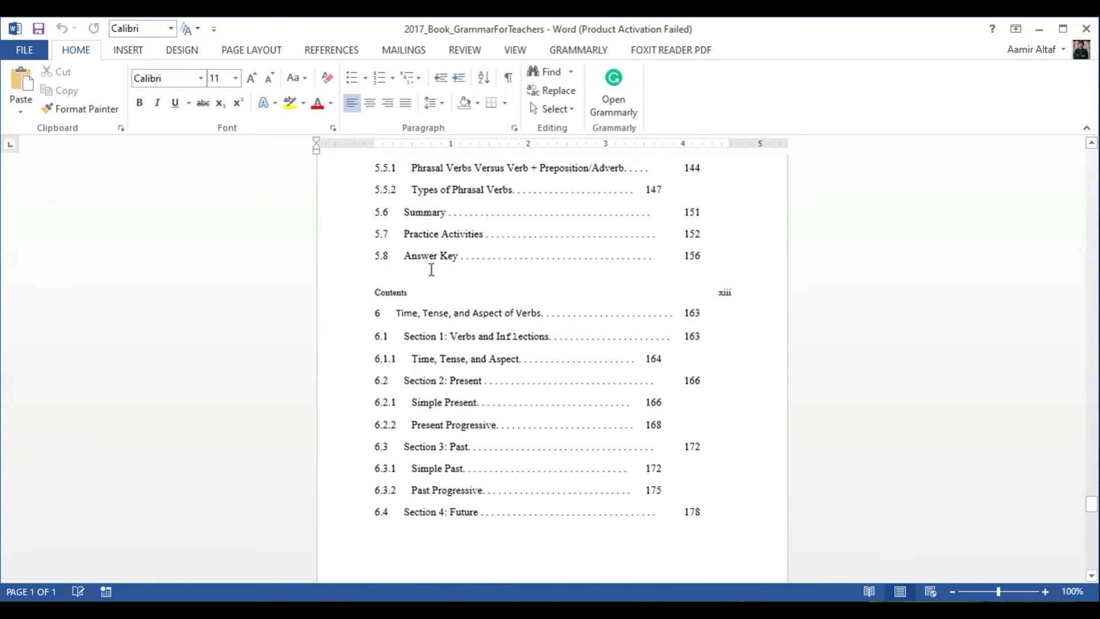
{"action": "scroll", "coordinate": [430, 266], "scroll_direction": "up", "scroll_amount": 6}
{"action": "scroll", "coordinate": [431, 270], "scroll_direction": "up", "scroll_amount": 5}
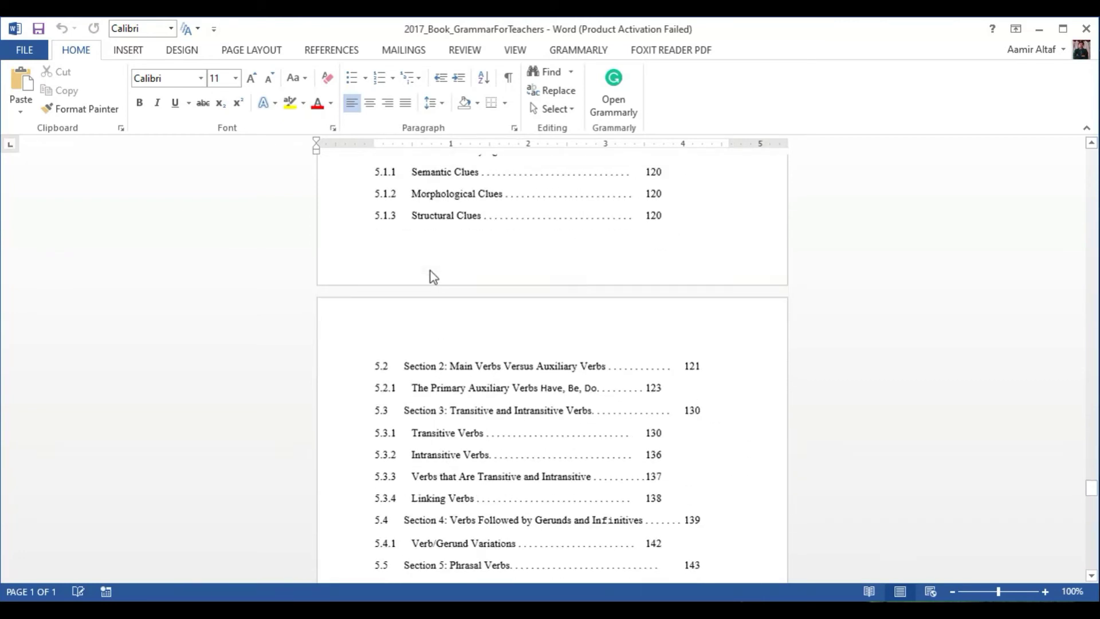
{"action": "scroll", "coordinate": [431, 271], "scroll_direction": "down", "scroll_amount": 1}
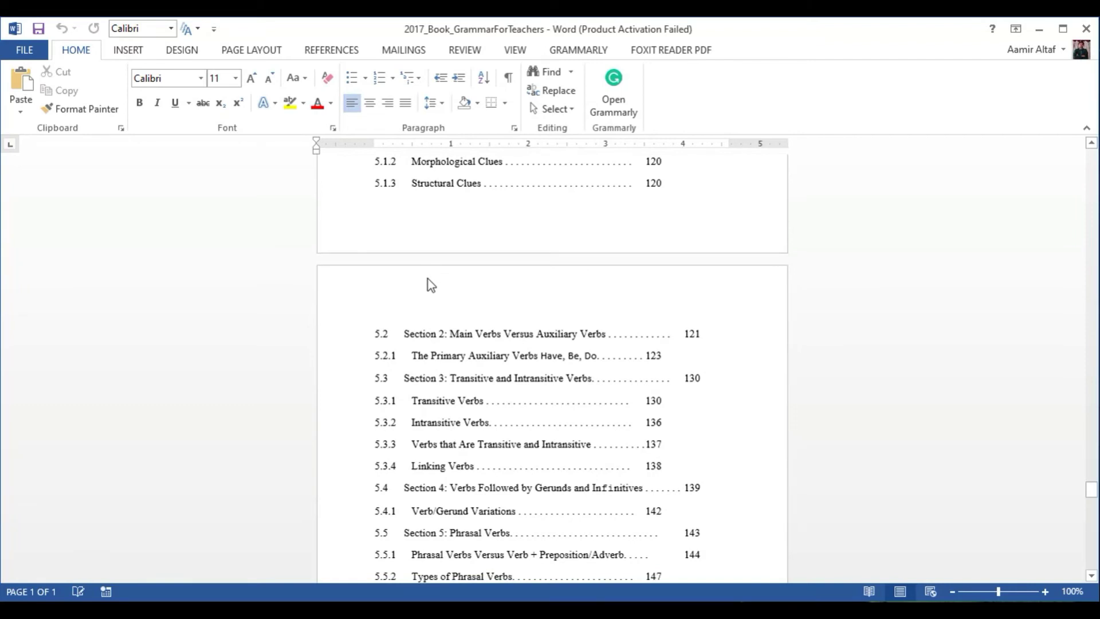
{"action": "scroll", "coordinate": [429, 279], "scroll_direction": "down", "scroll_amount": 3}
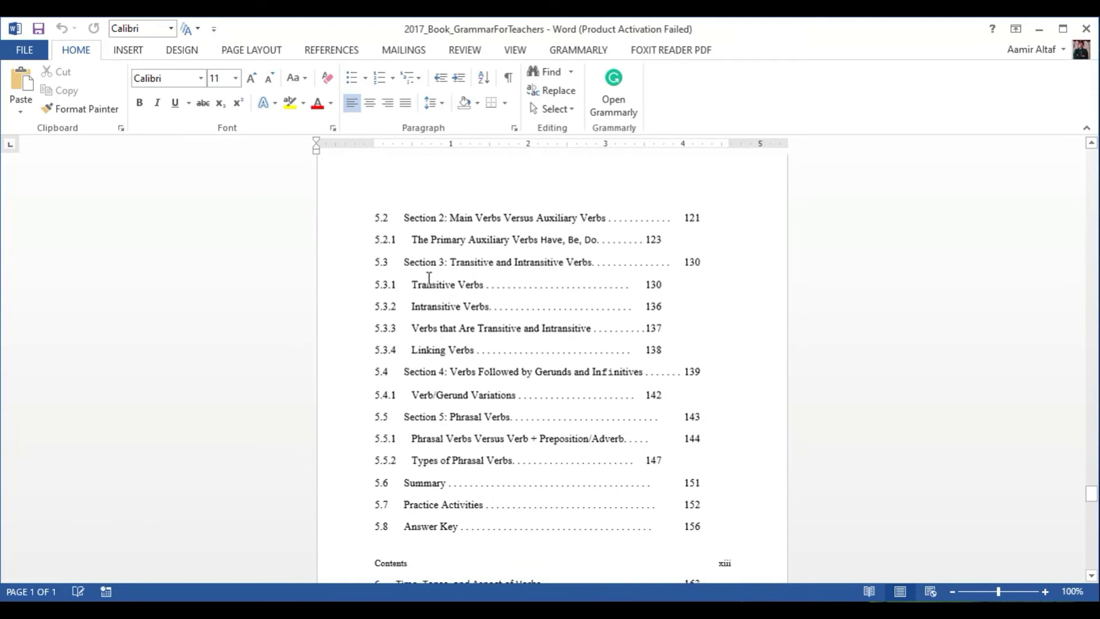
{"action": "scroll", "coordinate": [429, 279], "scroll_direction": "down", "scroll_amount": 9}
{"action": "scroll", "coordinate": [429, 279], "scroll_direction": "down", "scroll_amount": 11}
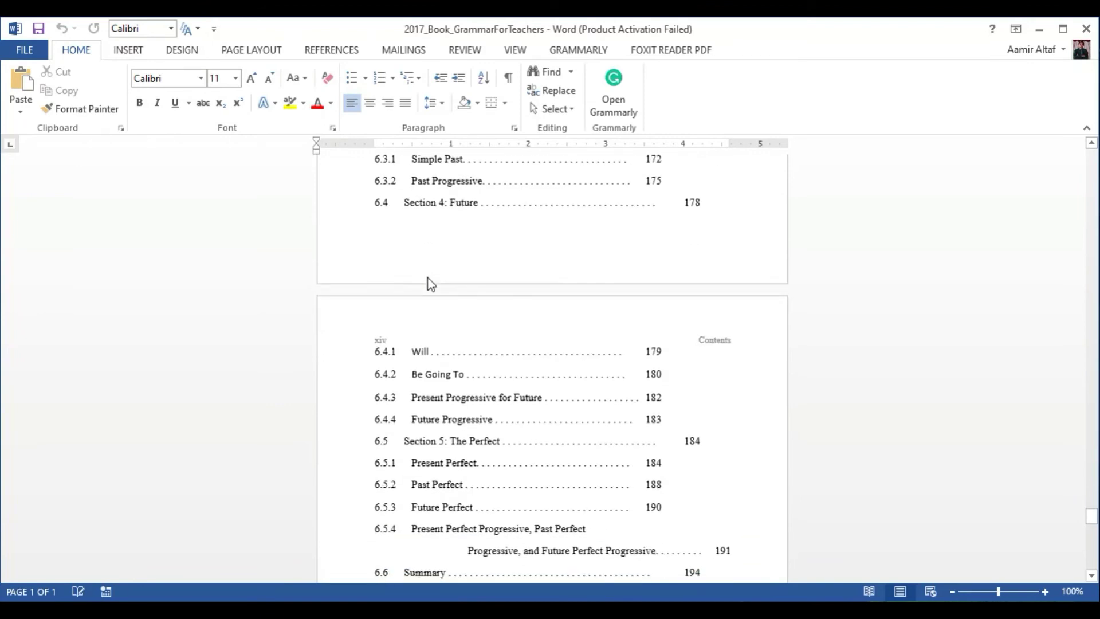
{"action": "scroll", "coordinate": [429, 279], "scroll_direction": "down", "scroll_amount": 12}
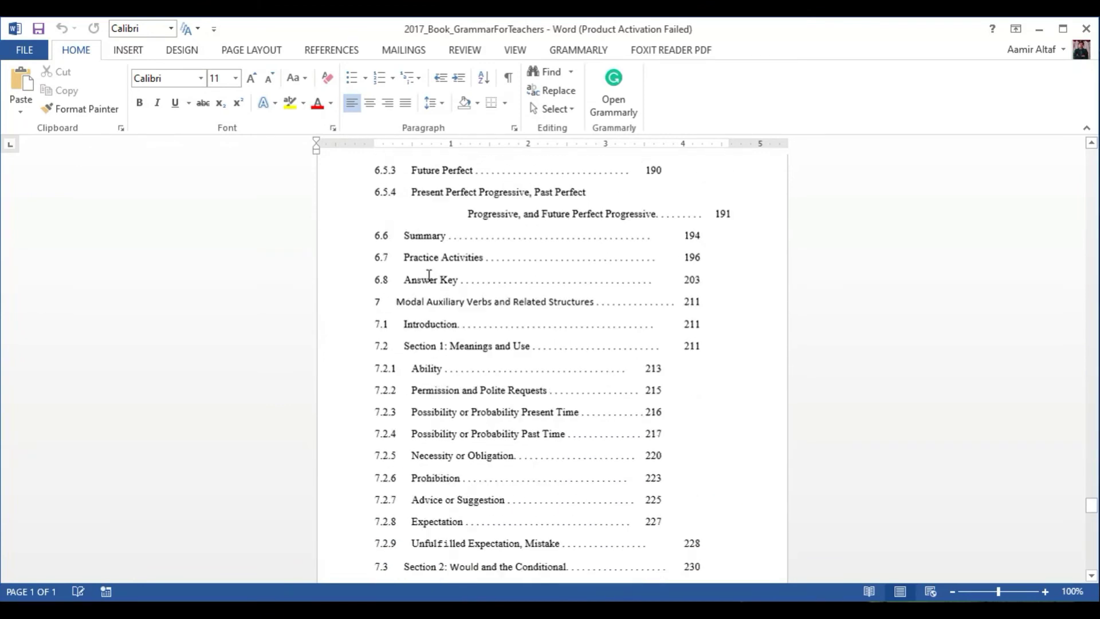
{"action": "scroll", "coordinate": [429, 277], "scroll_direction": "down", "scroll_amount": 5}
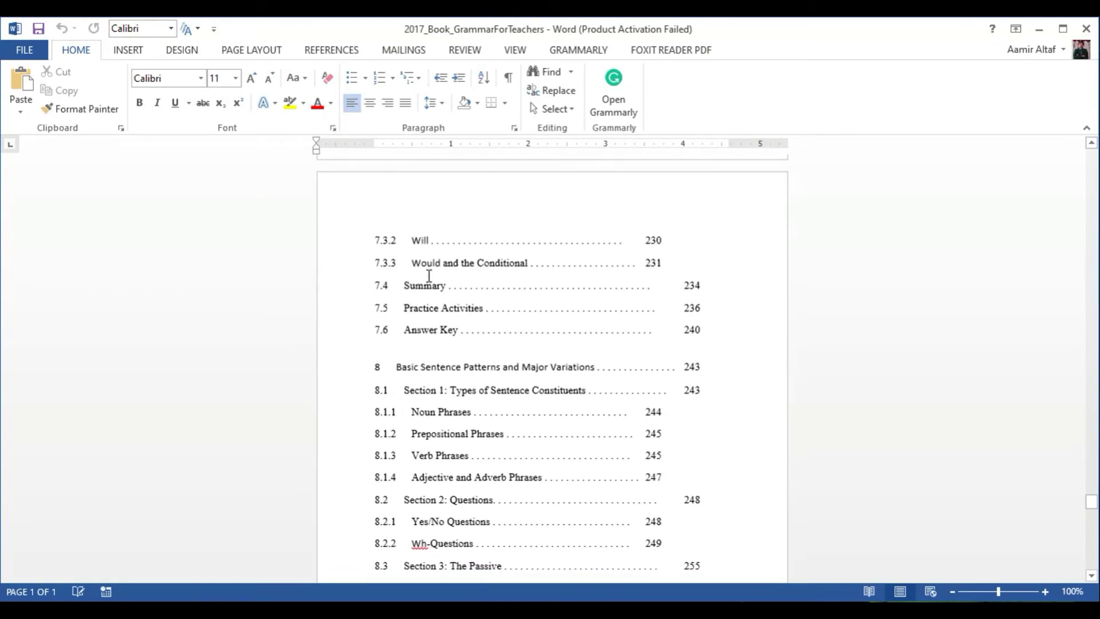
{"action": "scroll", "coordinate": [430, 276], "scroll_direction": "down", "scroll_amount": 4}
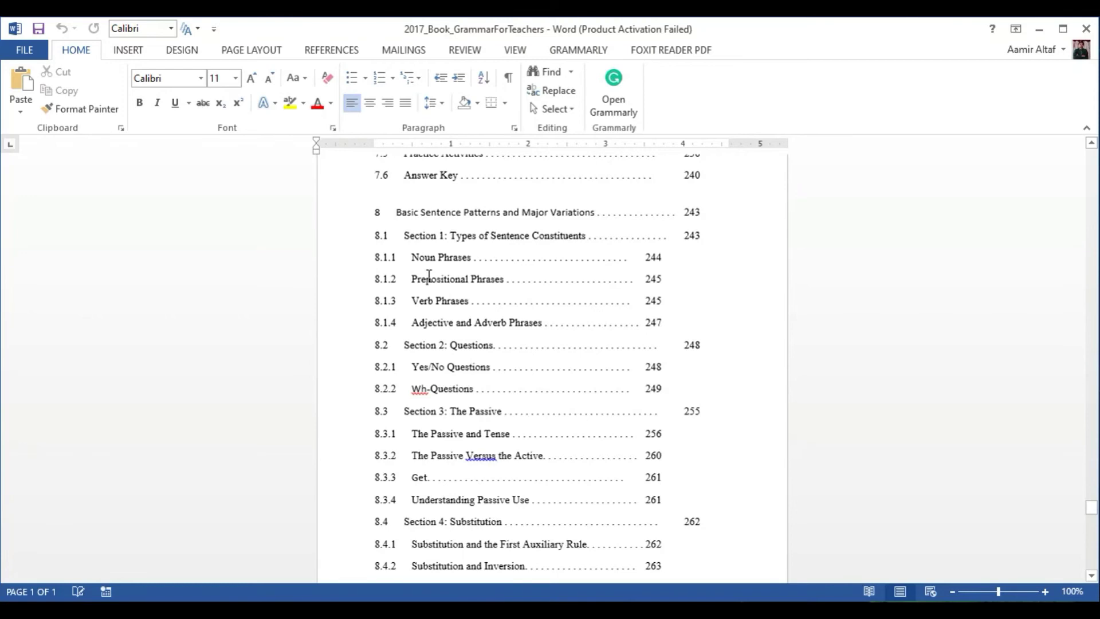
{"action": "scroll", "coordinate": [429, 277], "scroll_direction": "down", "scroll_amount": 11}
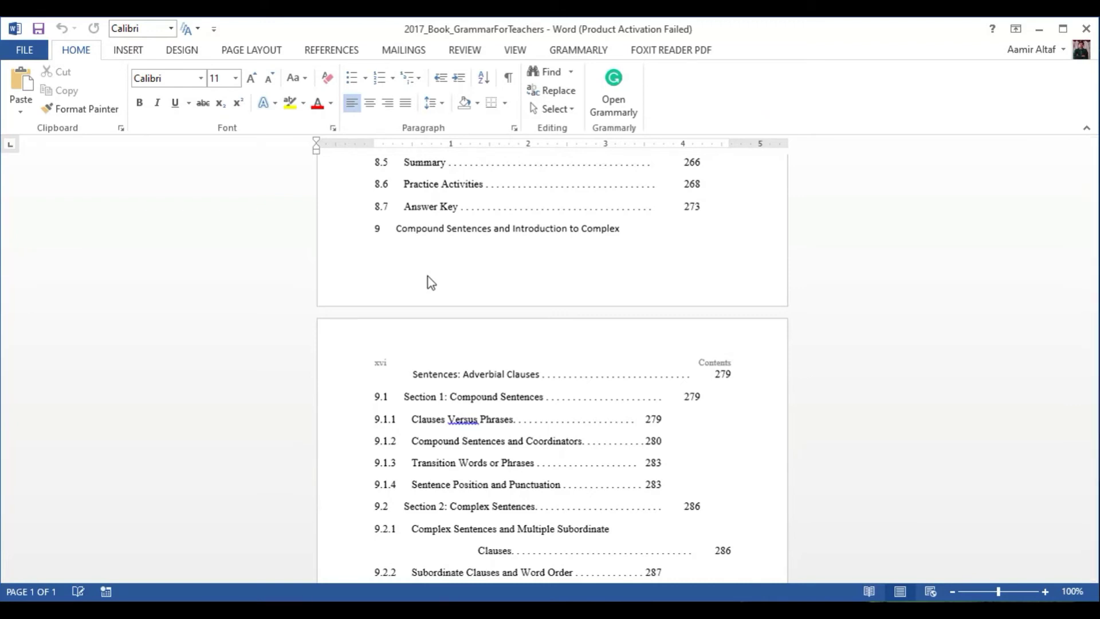
{"action": "scroll", "coordinate": [431, 282], "scroll_direction": "down", "scroll_amount": 5}
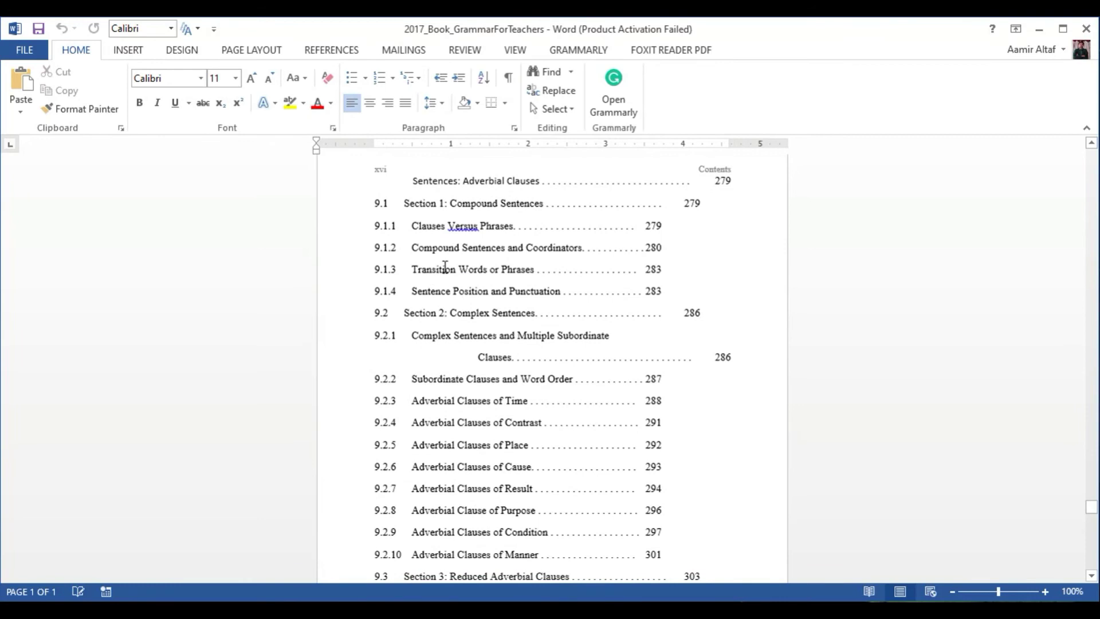
Step: Change the 283 page number on the 9.1.3 Transition Words or Phrases entry, then view File Info
{"action": "left_click", "coordinate": [443, 270]}
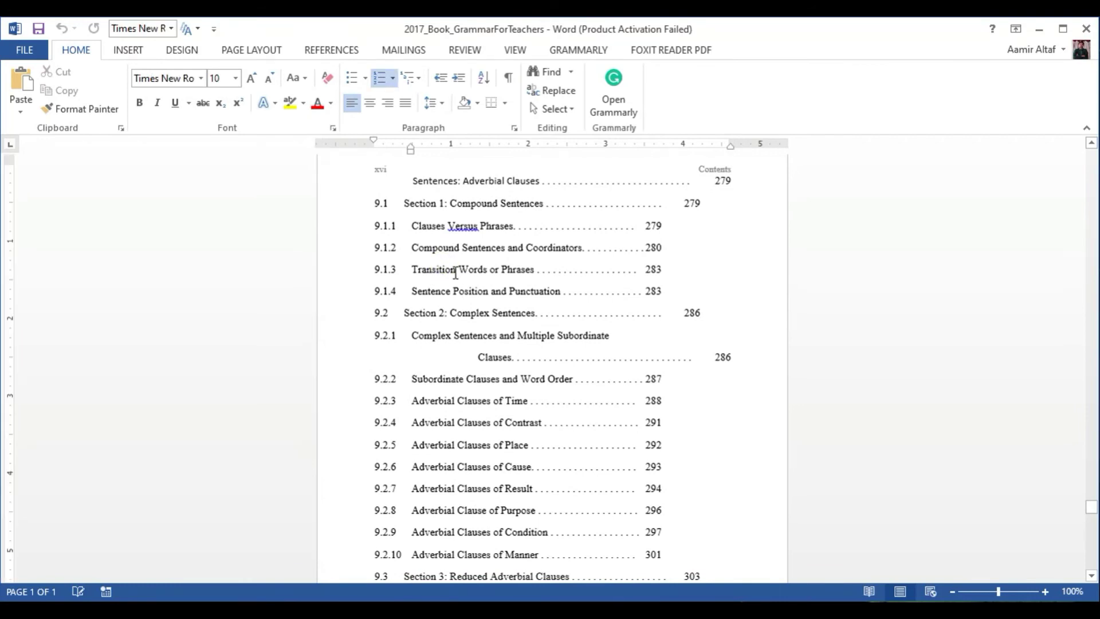
{"action": "left_click", "coordinate": [453, 272]}
{"action": "key", "text": "Right"}
{"action": "key", "text": "Right"}
{"action": "key", "text": "Right"}
{"action": "key", "text": "Right"}
{"action": "key", "text": "Right"}
{"action": "key", "text": "Right"}
{"action": "key", "text": "Right"}
{"action": "key", "text": "Right"}
{"action": "key", "text": "Right"}
{"action": "key", "text": "Right"}
{"action": "key", "text": "Right"}
{"action": "key", "text": "Right"}
{"action": "key", "text": "Right"}
{"action": "key", "text": "Right"}
{"action": "key", "text": "Right"}
{"action": "key", "text": "Right"}
{"action": "key", "text": "Right"}
{"action": "key", "text": "Right"}
{"action": "key", "text": "Right"}
{"action": "key", "text": "Right"}
{"action": "key", "text": "Right"}
{"action": "key", "text": "Right"}
{"action": "key", "text": "Right"}
{"action": "key", "text": "Right"}
{"action": "key", "text": "Right"}
{"action": "key", "text": "Right"}
{"action": "key", "text": "Right"}
{"action": "key", "text": "Right"}
{"action": "key", "text": "Right"}
{"action": "key", "text": "Right"}
{"action": "key", "text": "Right"}
{"action": "key", "text": "Right"}
{"action": "key", "text": "Right"}
{"action": "key", "text": "Right"}
{"action": "key", "text": "Right"}
{"action": "key", "text": "Right"}
{"action": "key", "text": "Right"}
{"action": "key", "text": "Right"}
{"action": "key", "text": "Right"}
{"action": "key", "text": "Right"}
{"action": "key", "text": "Right"}
{"action": "key", "text": "Right"}
{"action": "key", "text": "Right"}
{"action": "key", "text": "Right"}
{"action": "key", "text": "Right"}
{"action": "key", "text": "Right"}
{"action": "key", "text": "Right"}
{"action": "key", "text": "Right"}
{"action": "key", "text": "Right"}
{"action": "key", "text": "Right"}
{"action": "key", "text": "Right"}
{"action": "key", "text": "Left"}
{"action": "key", "text": "Left"}
{"action": "key", "text": "Left"}
{"action": "key", "text": "Left"}
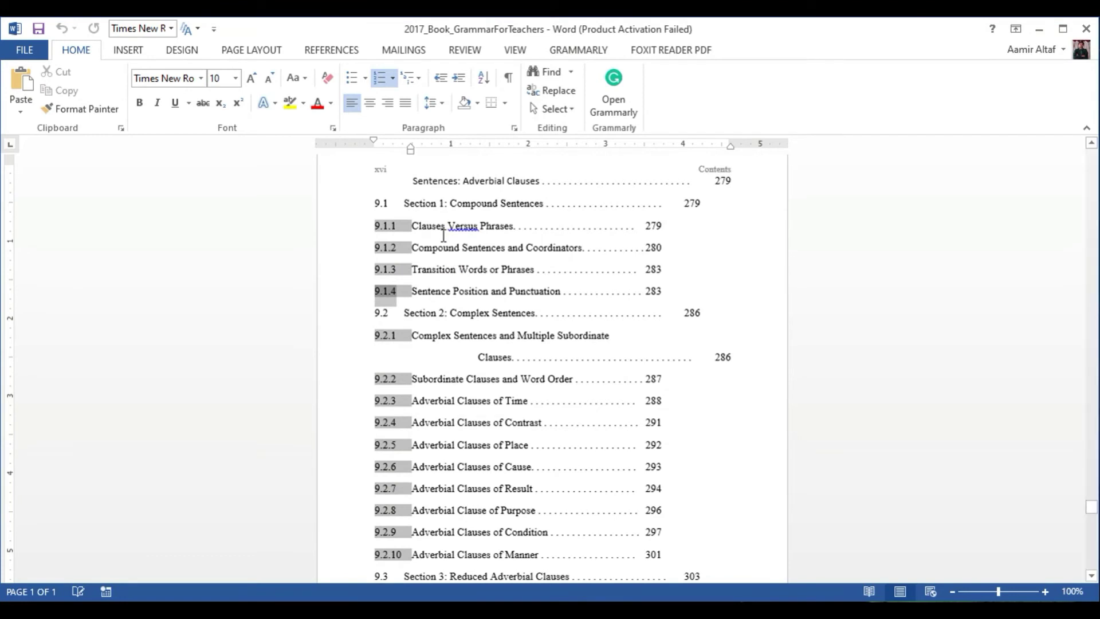
{"action": "left_click", "coordinate": [669, 263]}
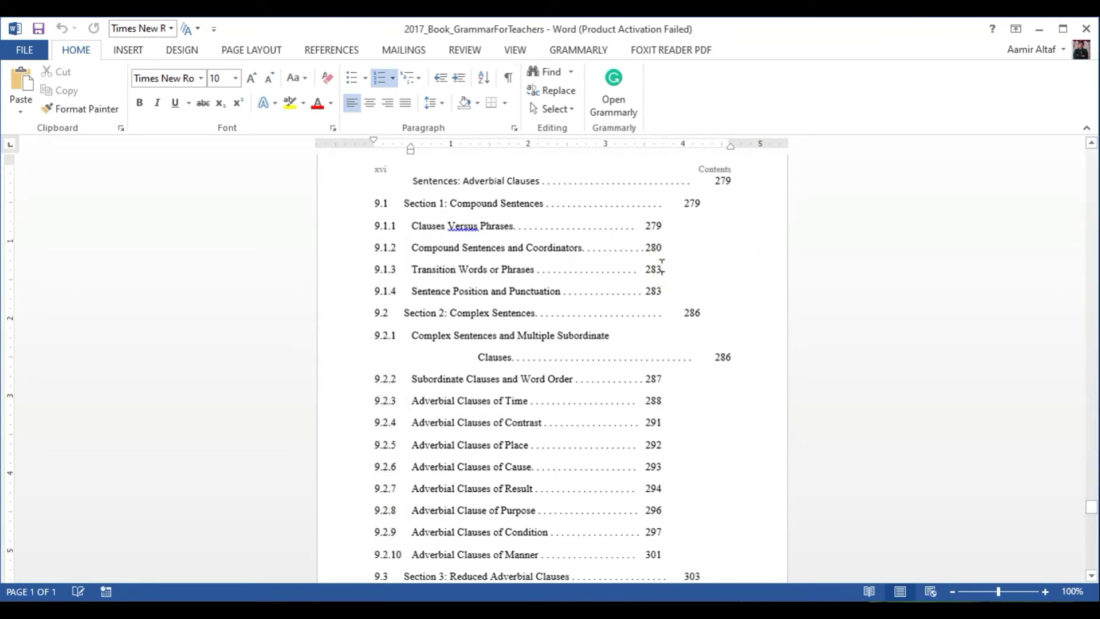
{"action": "type", "text": "3333"}
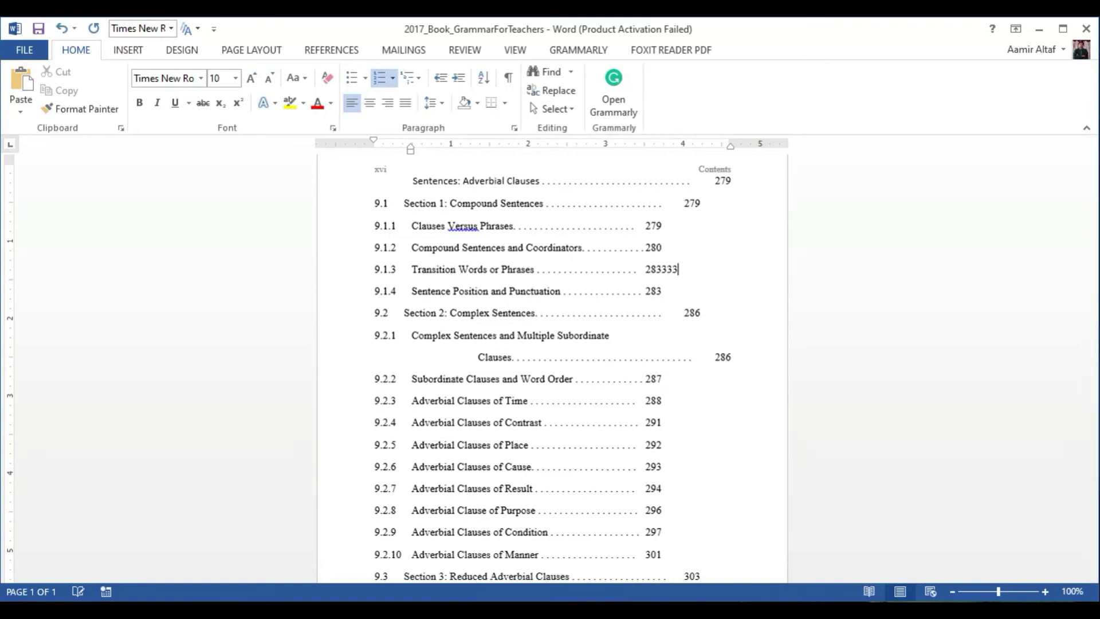
{"action": "type", "text": "3333"}
{"action": "key", "text": "BackSpace"}
{"action": "key", "text": "BackSpace"}
{"action": "key", "text": "BackSpace"}
{"action": "key", "text": "BackSpace"}
{"action": "key", "text": "BackSpace"}
{"action": "key", "text": "BackSpace"}
{"action": "key", "text": "BackSpace"}
{"action": "key", "text": "BackSpace"}
{"action": "key", "text": "BackSpace"}
{"action": "key", "text": "BackSpace"}
{"action": "key", "text": "BackSpace"}
{"action": "key", "text": "BackSpace"}
{"action": "key", "text": "BackSpace"}
{"action": "key", "text": "BackSpace"}
{"action": "key", "text": "BackSpace"}
{"action": "key", "text": "BackSpace"}
{"action": "key", "text": "BackSpace"}
{"action": "key", "text": "BackSpace"}
{"action": "key", "text": "BackSpace"}
{"action": "left_click", "coordinate": [19, 47]}
{"action": "left_click", "coordinate": [31, 45]}
Step: Return to the GrammarForTeachers document through its entry in Recent Documents
{"action": "left_click", "coordinate": [22, 50]}
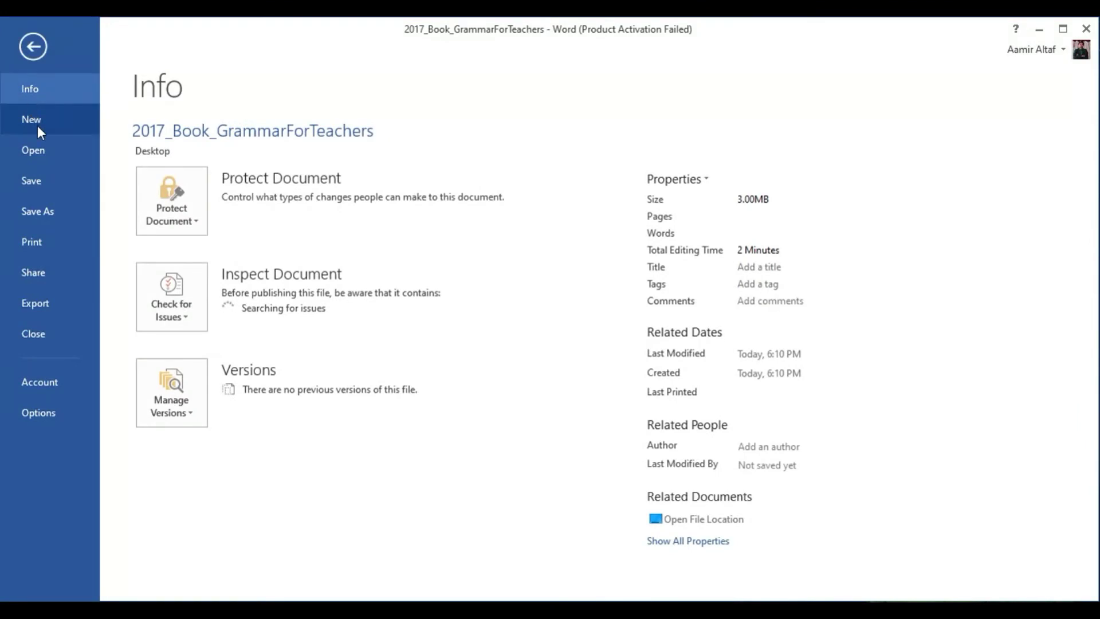
{"action": "left_click", "coordinate": [44, 151]}
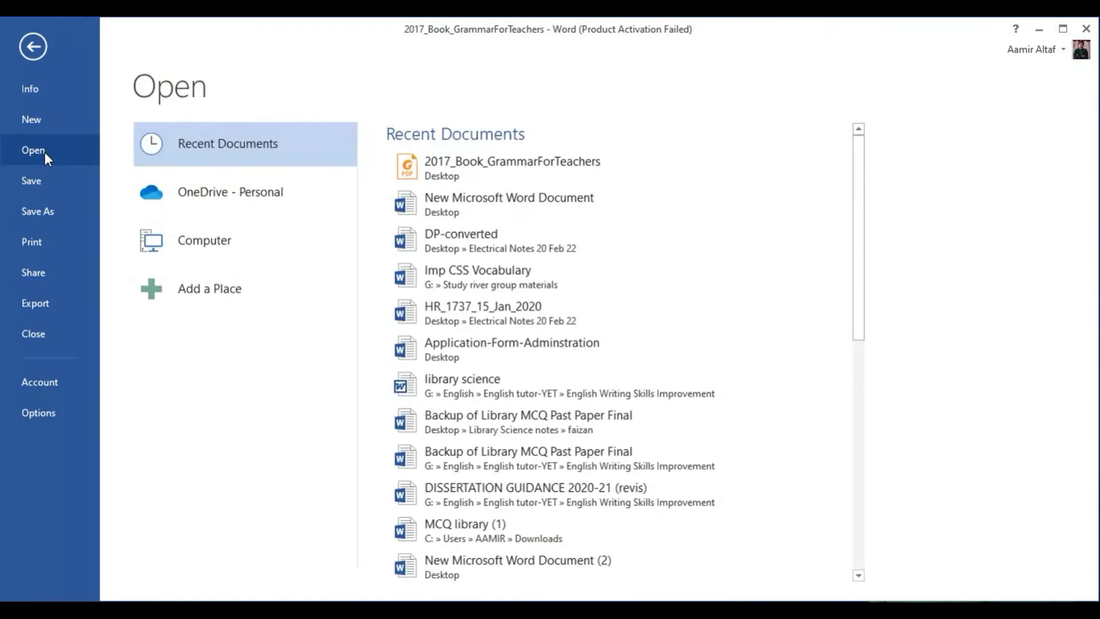
{"action": "right_click", "coordinate": [491, 162]}
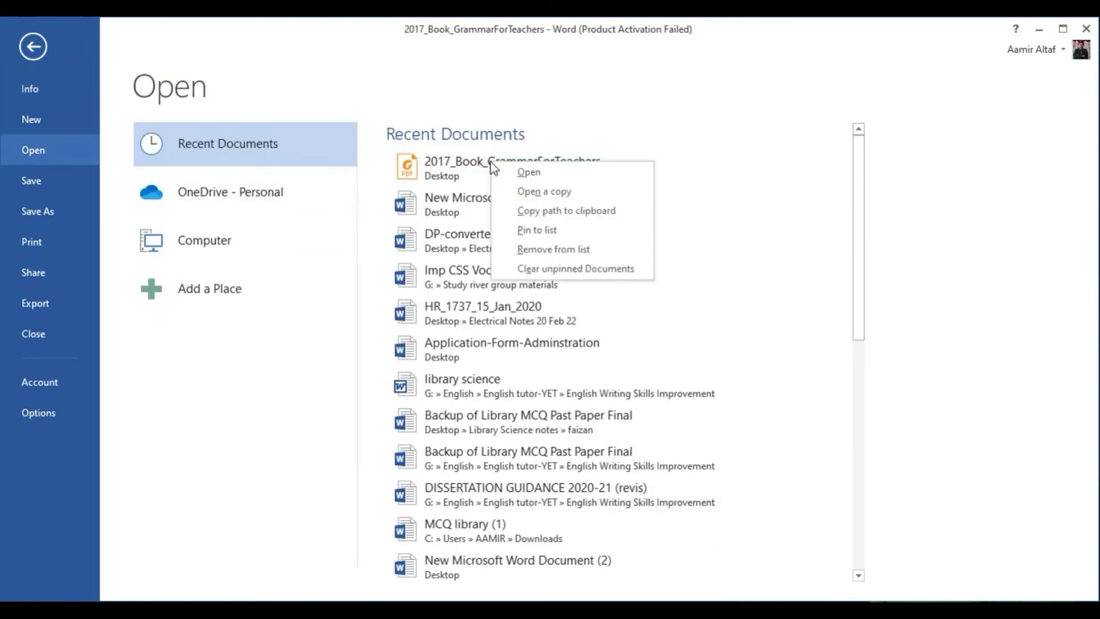
{"action": "left_click", "coordinate": [448, 167]}
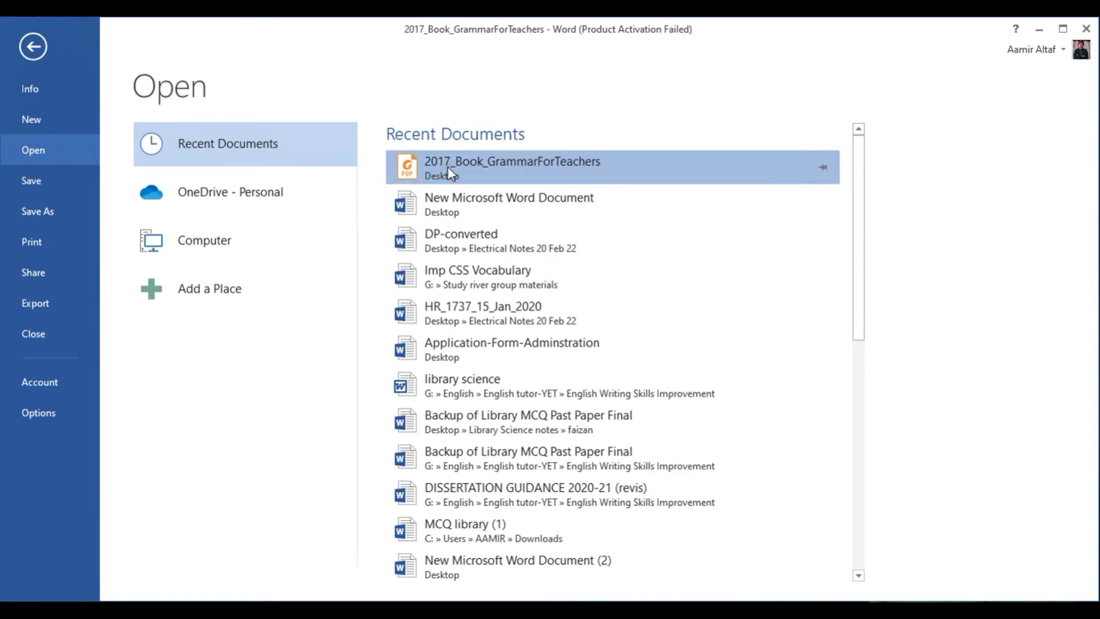
{"action": "left_click", "coordinate": [456, 173]}
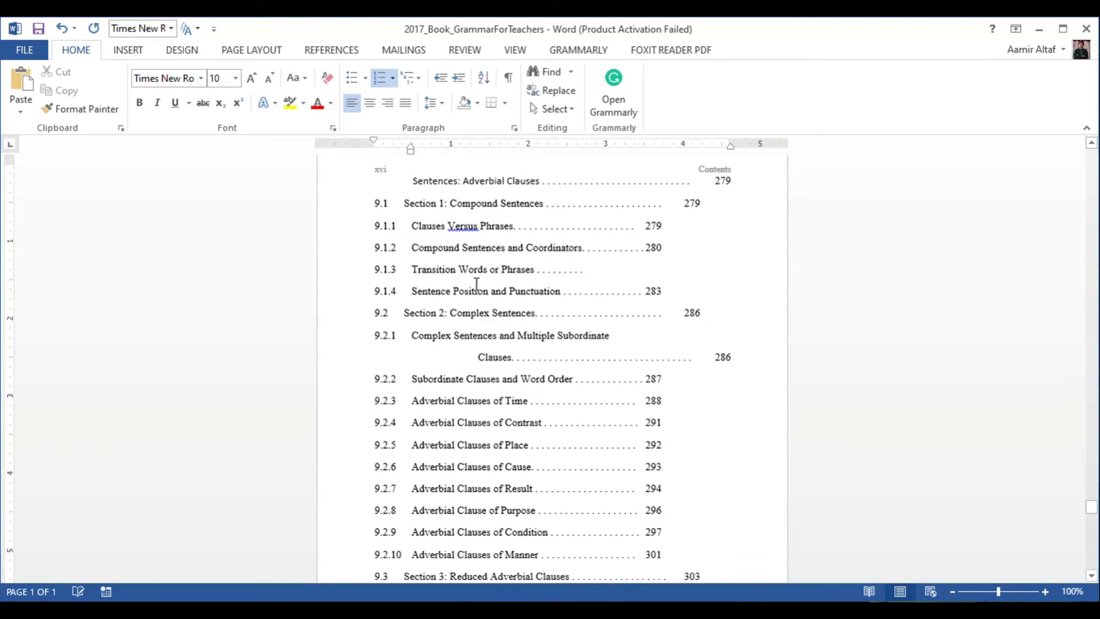
Step: Minimize Word, open the 2017_Book PDF from the desktop, and dismiss the sharing-violation error
{"action": "left_click", "coordinate": [1038, 30]}
{"action": "left_click", "coordinate": [1035, 28]}
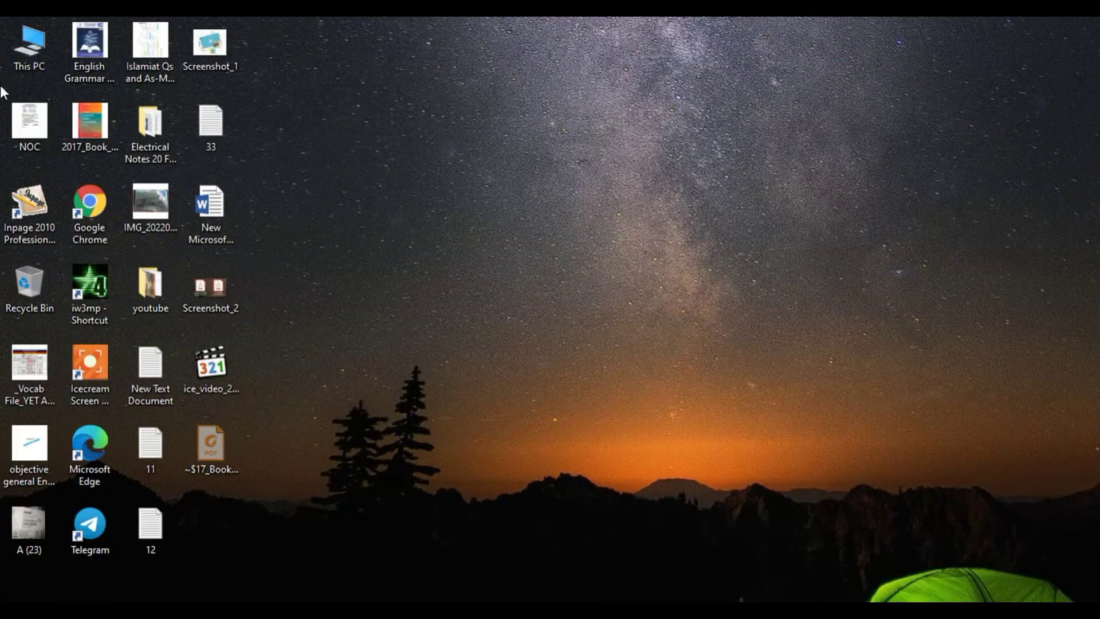
{"action": "double_click", "coordinate": [86, 145]}
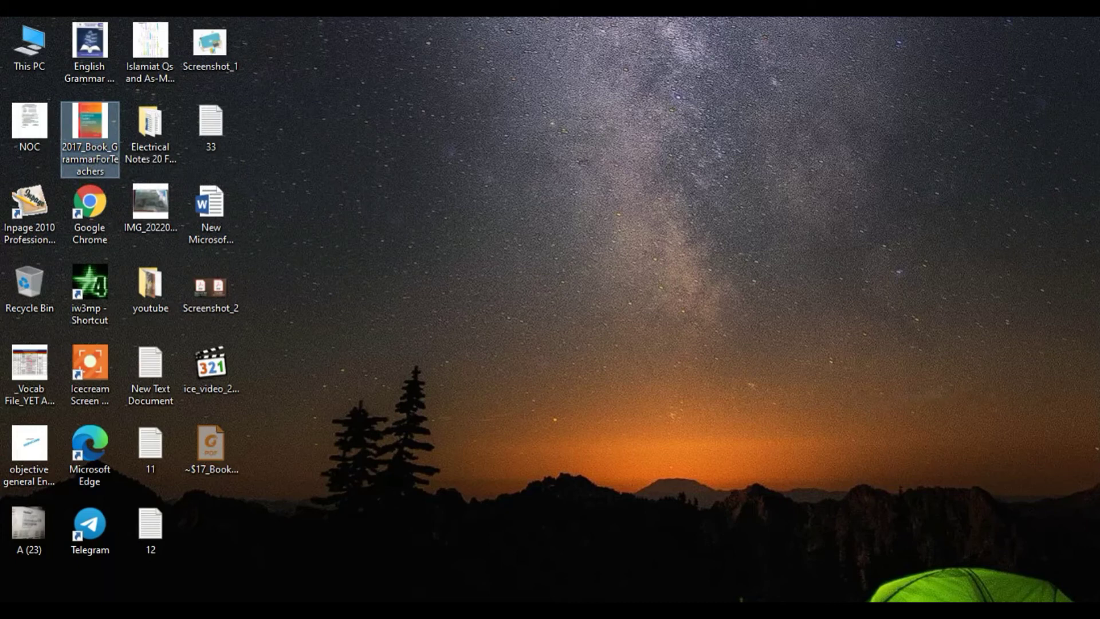
{"action": "left_click", "coordinate": [664, 611]}
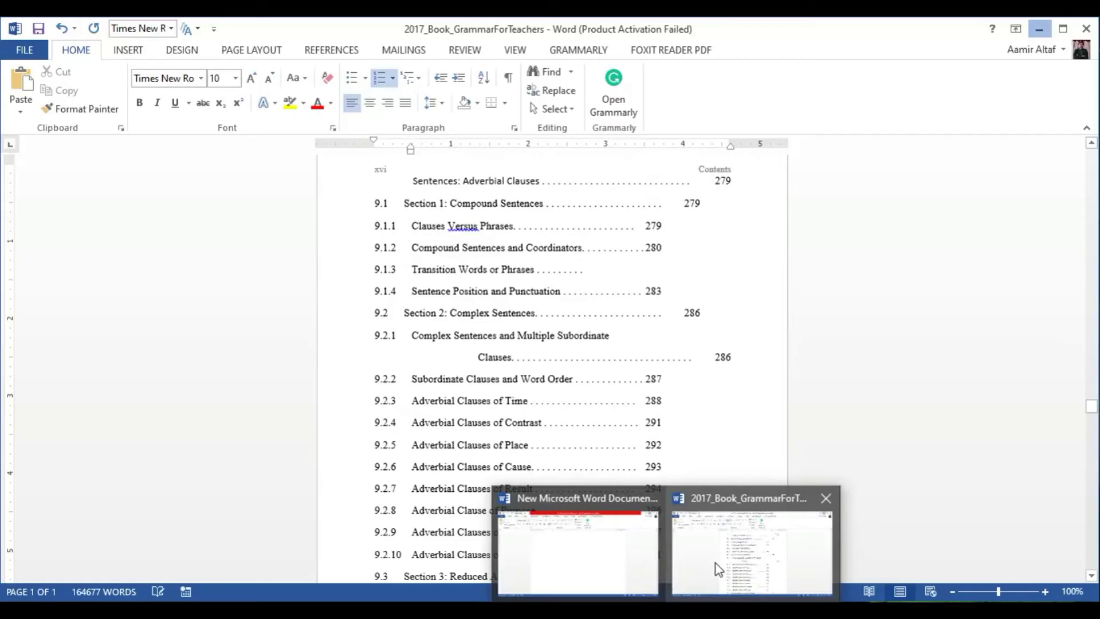
{"action": "left_click", "coordinate": [717, 563]}
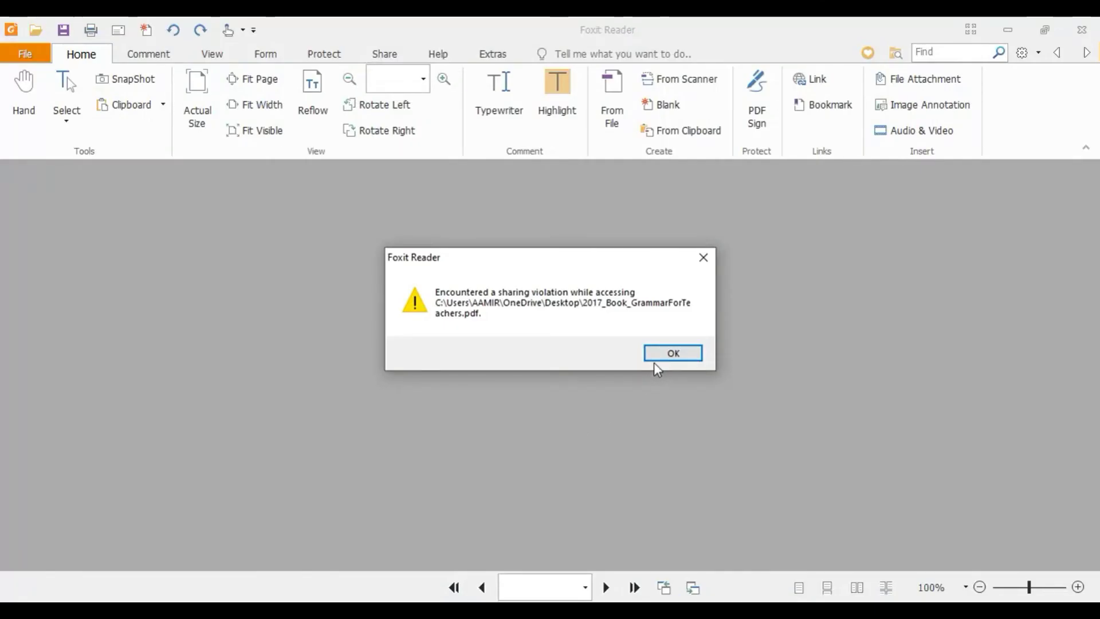
{"action": "left_click", "coordinate": [650, 357]}
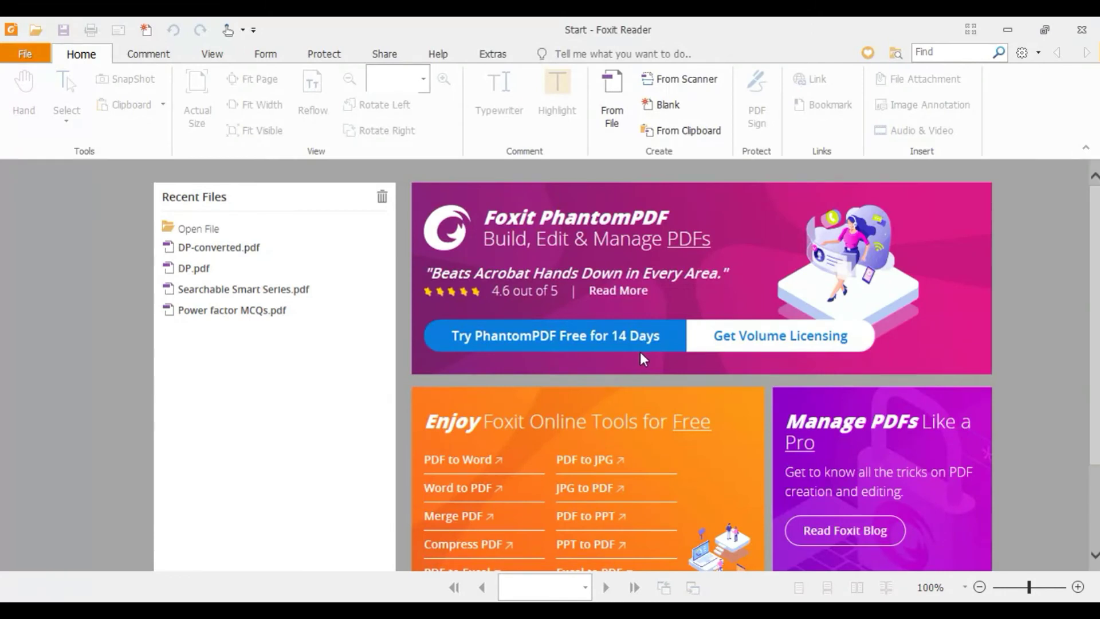
Step: Retry opening the PDF in Foxit Reader and dismiss the sharing-violation error again
{"action": "left_click", "coordinate": [1008, 30]}
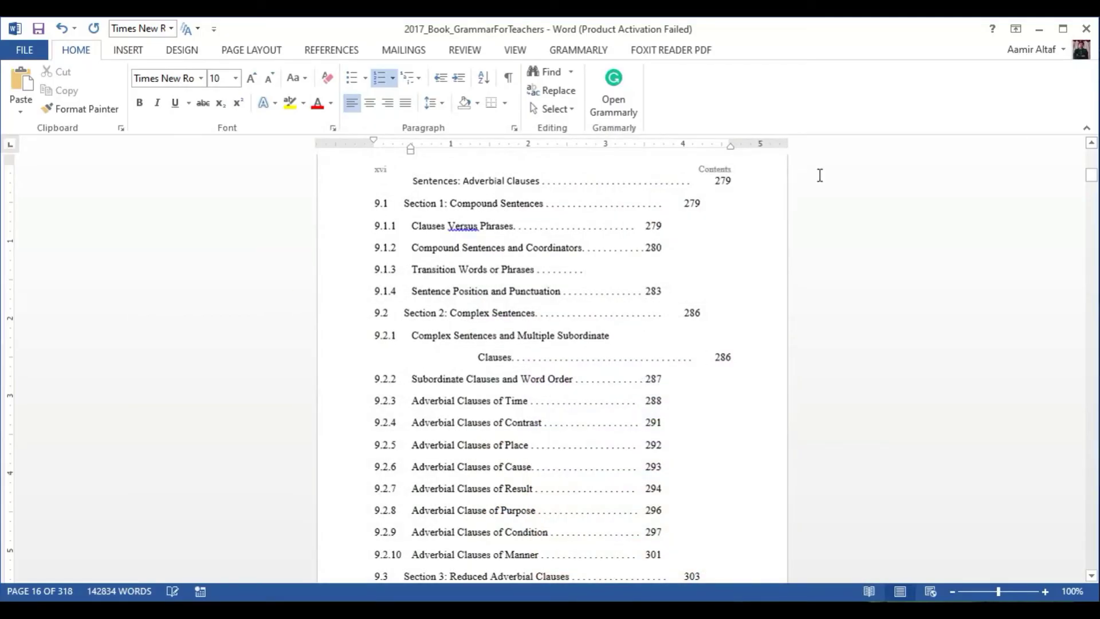
{"action": "left_click", "coordinate": [1035, 27]}
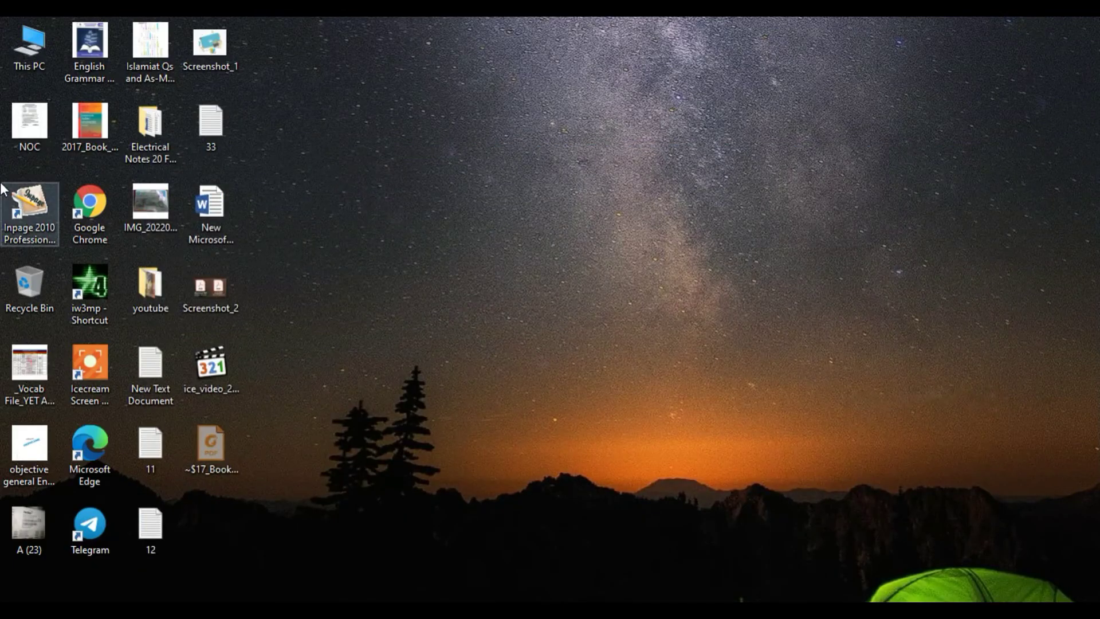
{"action": "double_click", "coordinate": [92, 131]}
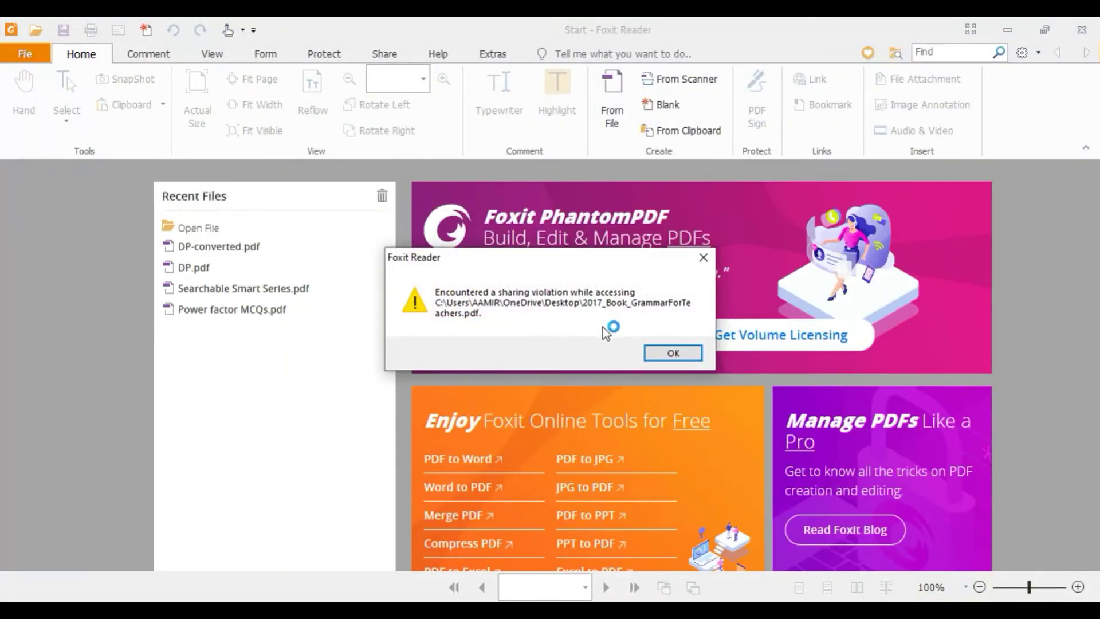
{"action": "left_click", "coordinate": [673, 355]}
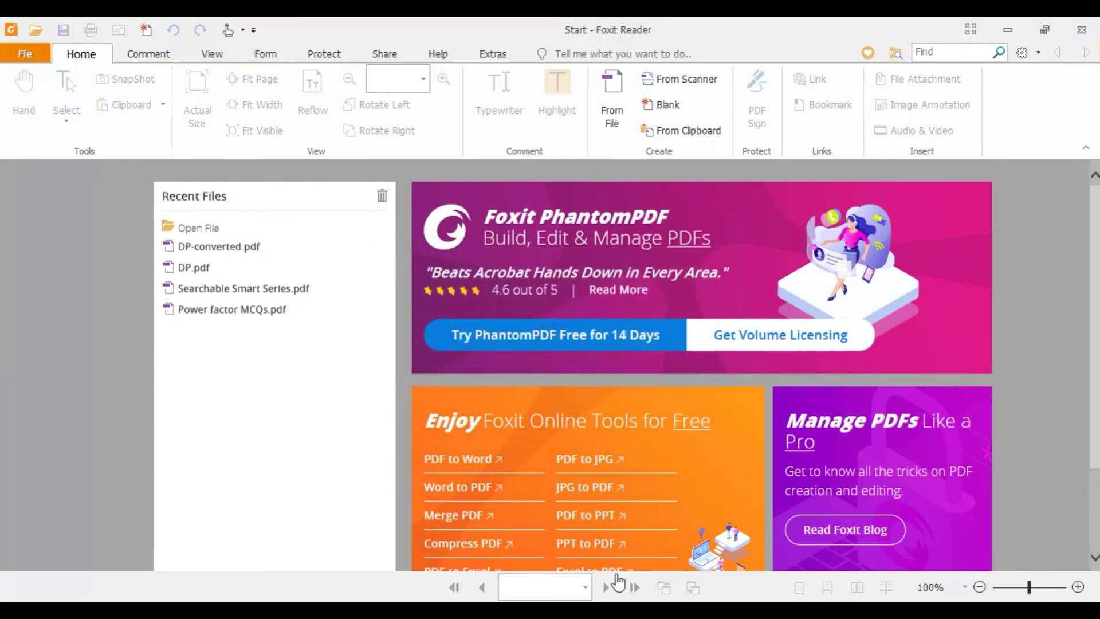
{"action": "left_click", "coordinate": [656, 611]}
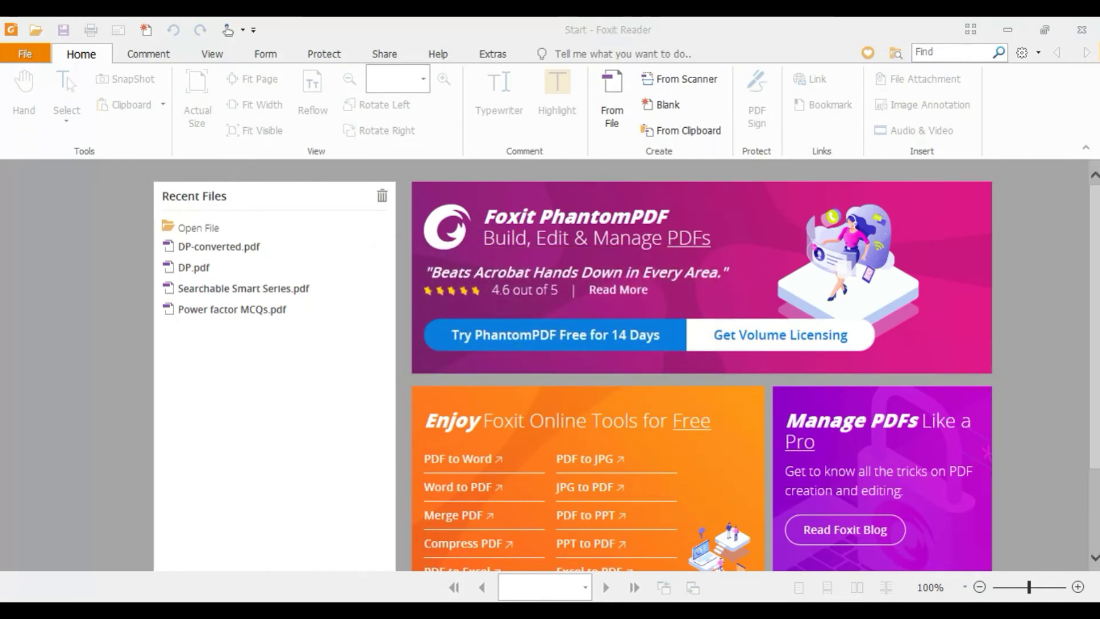
Step: Bring the 2017_Book_GrammarForTeachers Word window back to the front from the taskbar
{"action": "left_click", "coordinate": [688, 566]}
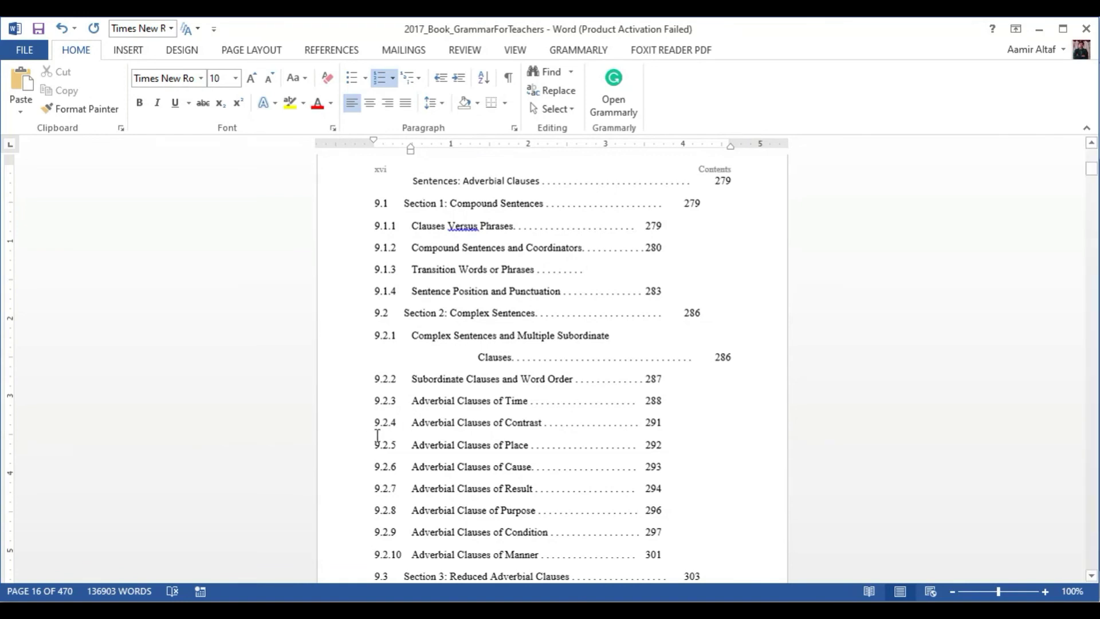
Step: Scroll to contents page xviii, listing sections 12.x through 12.6 and Appendices A and B
{"action": "scroll", "coordinate": [469, 376], "scroll_direction": "down", "scroll_amount": 12}
{"action": "scroll", "coordinate": [468, 368], "scroll_direction": "down", "scroll_amount": 12}
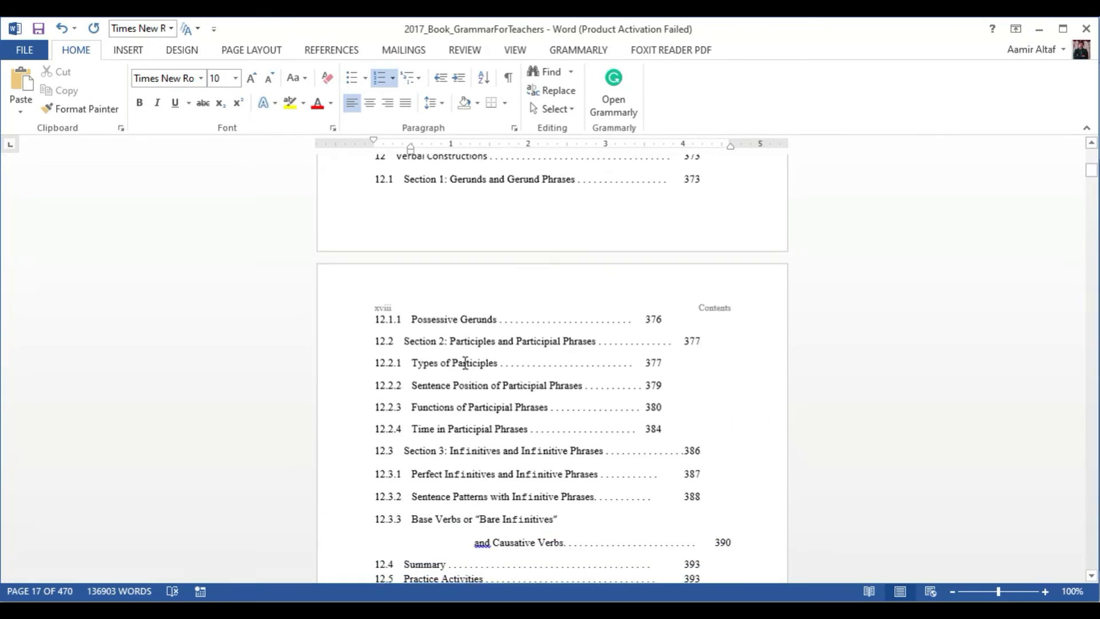
{"action": "scroll", "coordinate": [465, 362], "scroll_direction": "down", "scroll_amount": 3}
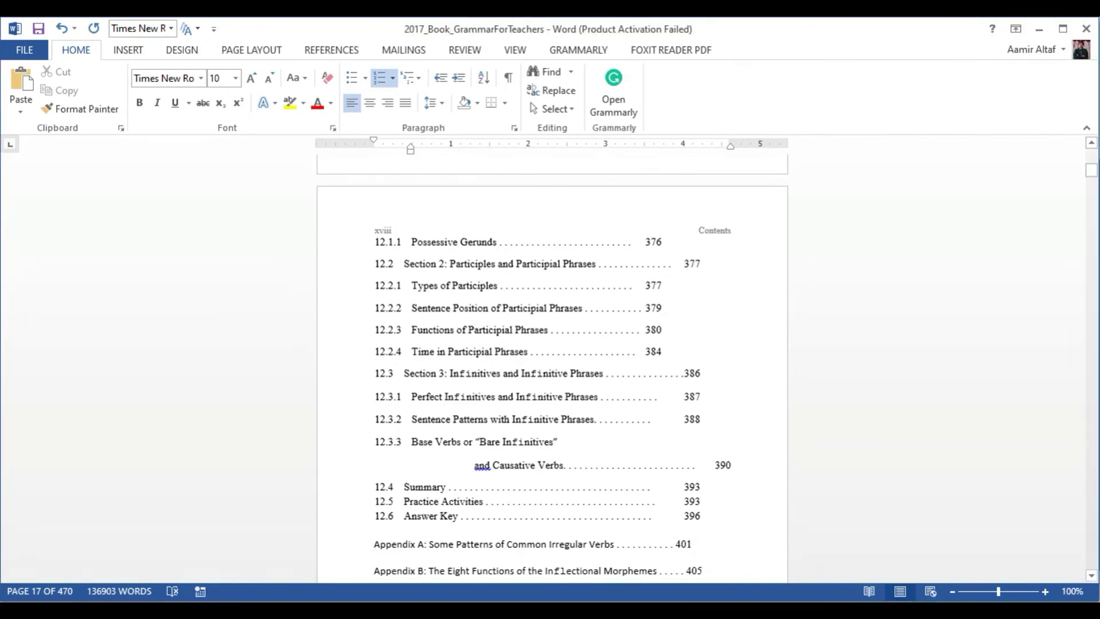
Step: Capture contents page xviii showing Causative Verbs at page 390 and save it as Screenshot_3.png
{"action": "key", "text": "Print"}
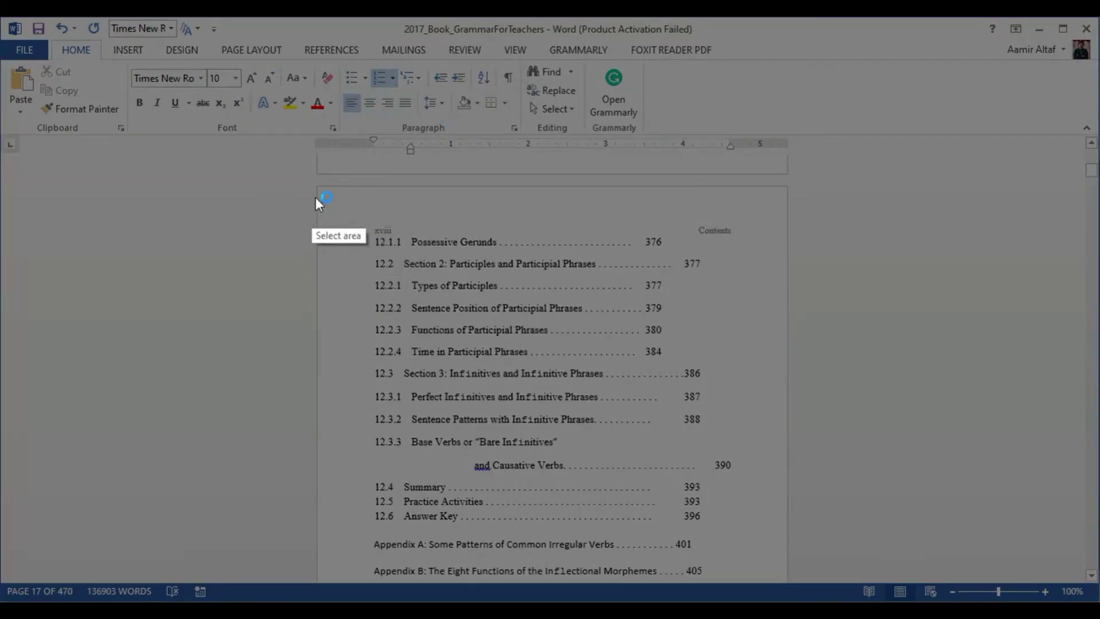
{"action": "left_click_drag", "start_coordinate": [387, 252], "coordinate": [777, 578]}
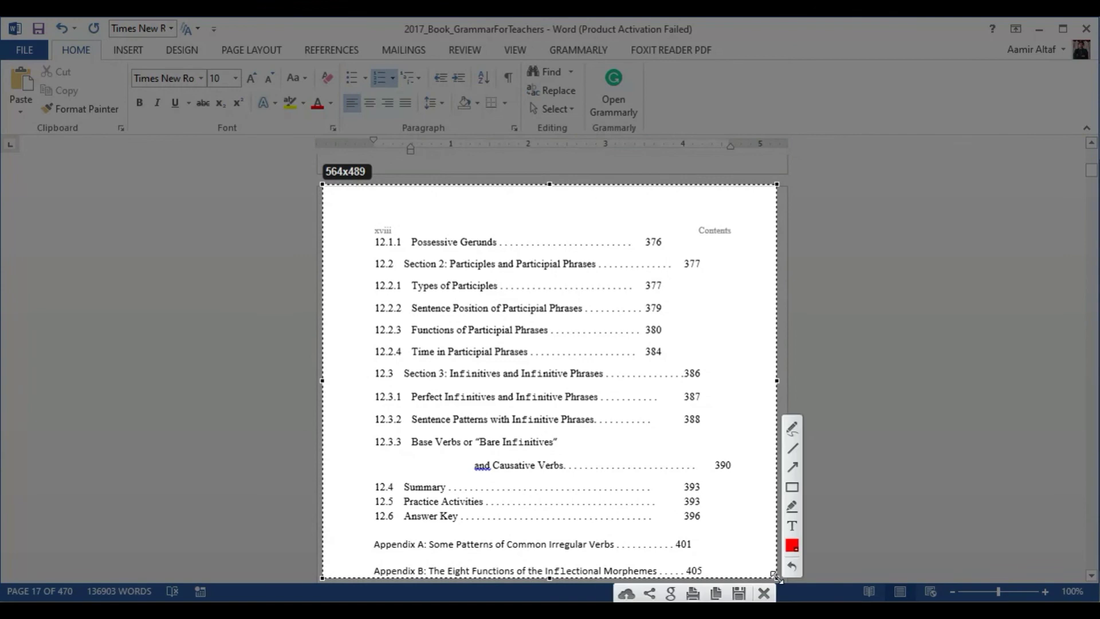
{"action": "left_click", "coordinate": [740, 593]}
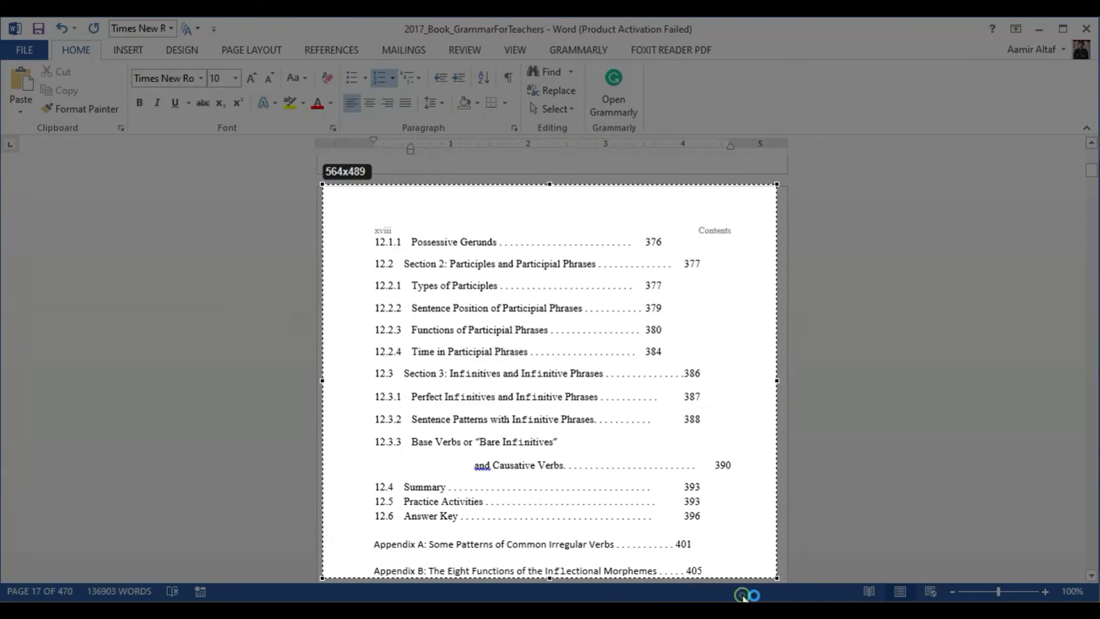
{"action": "left_click", "coordinate": [418, 315]}
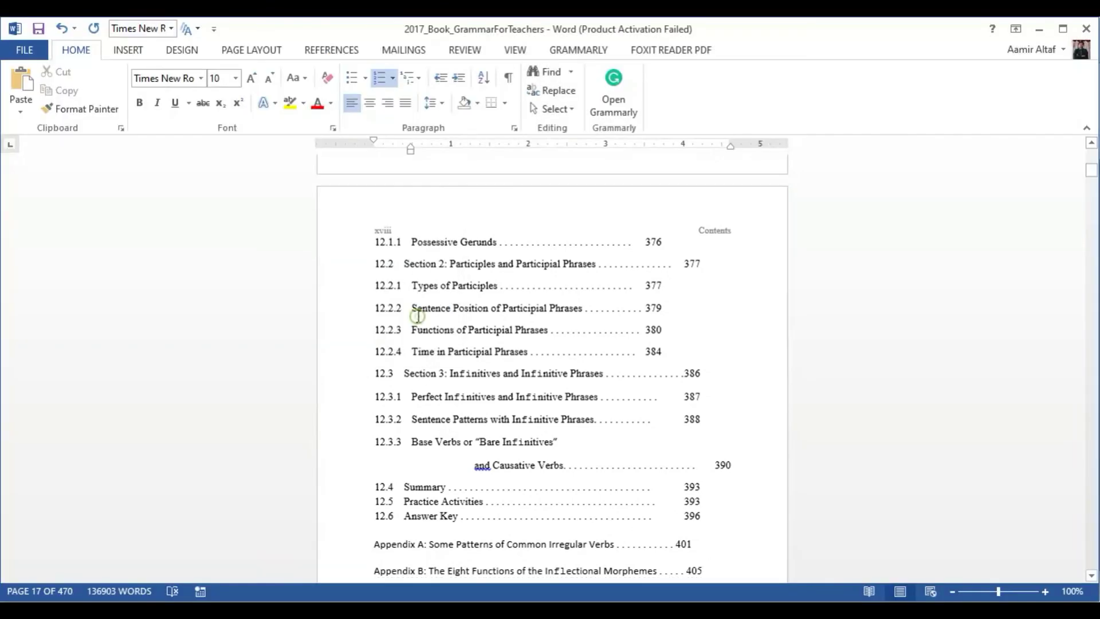